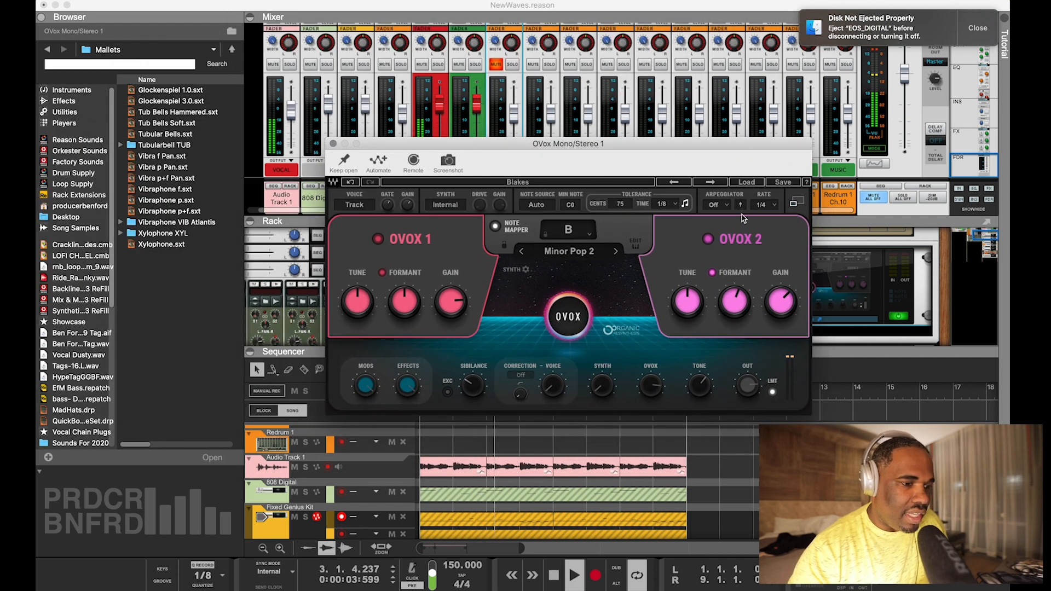
# Load the Full Reset preset in OVox and switch the OVox device on in the rack
pyautogui.click(747, 183)
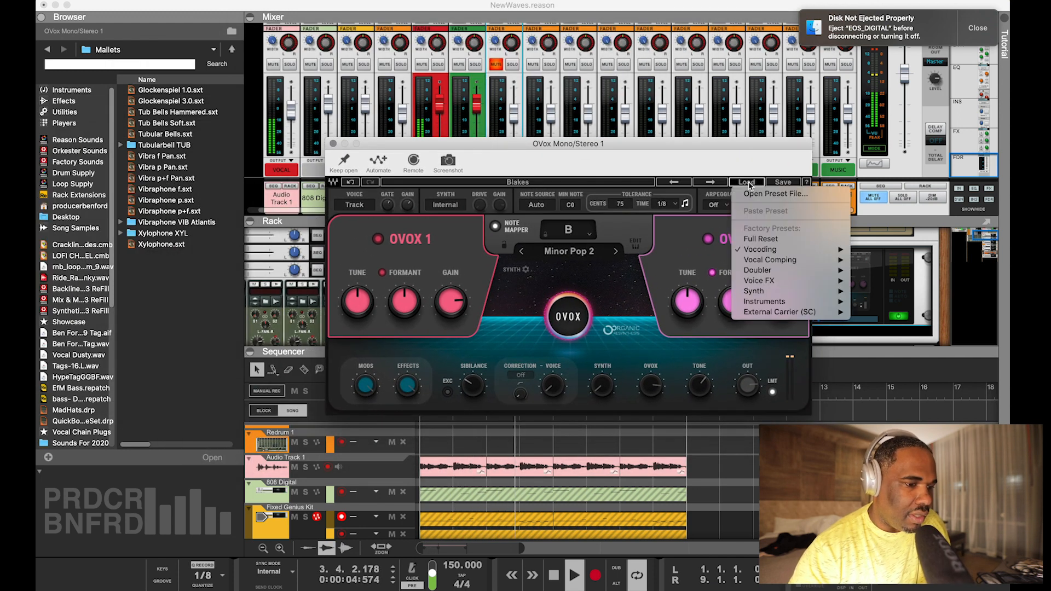
pyautogui.click(760, 238)
pyautogui.moveTo(675, 146); pyautogui.dragTo(383, 34)
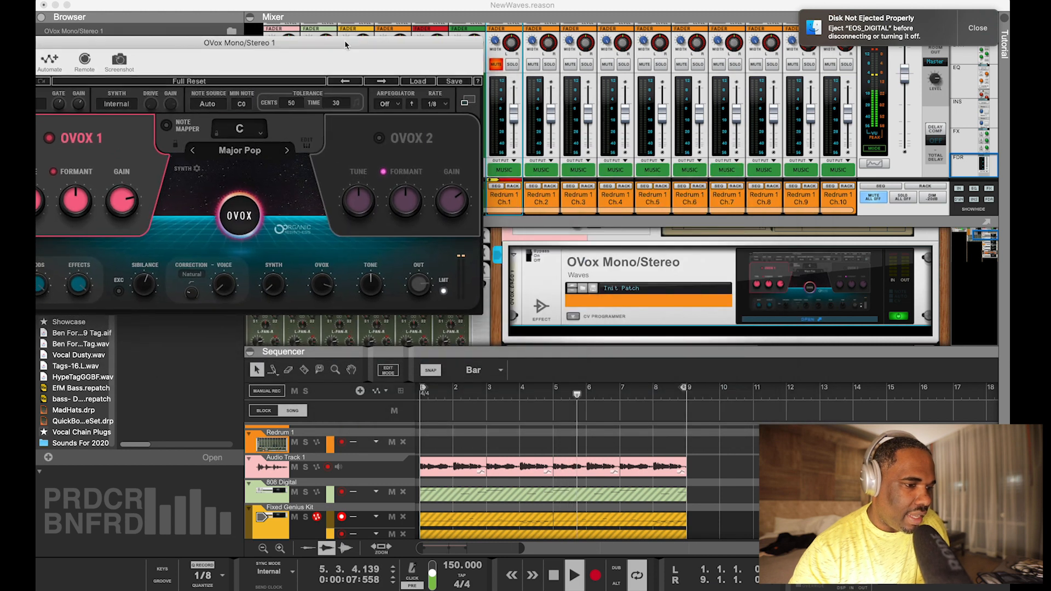
pyautogui.click(529, 256)
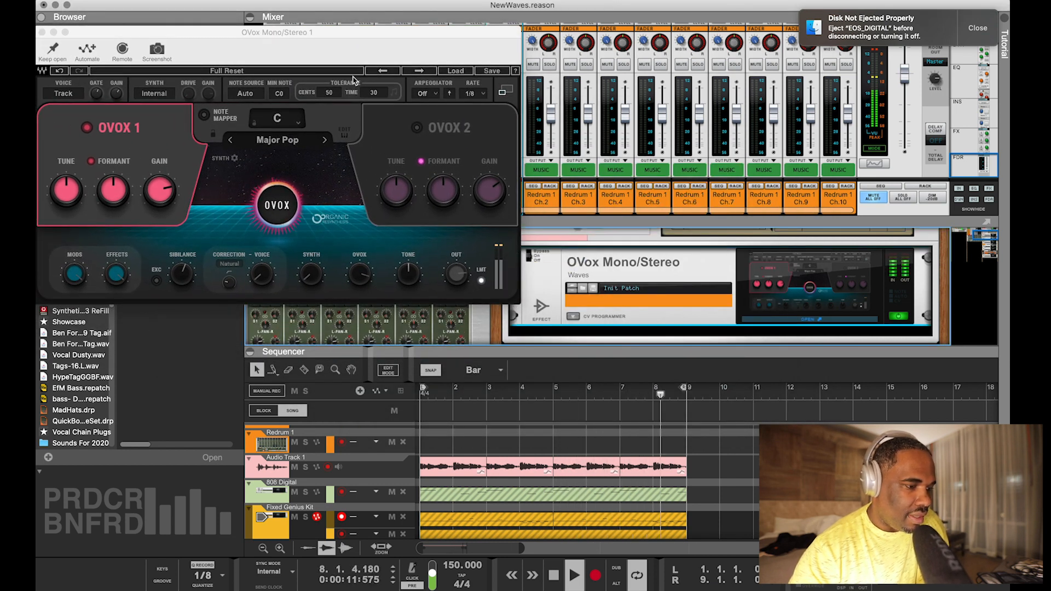
pyautogui.moveTo(316, 41); pyautogui.dragTo(582, 41)
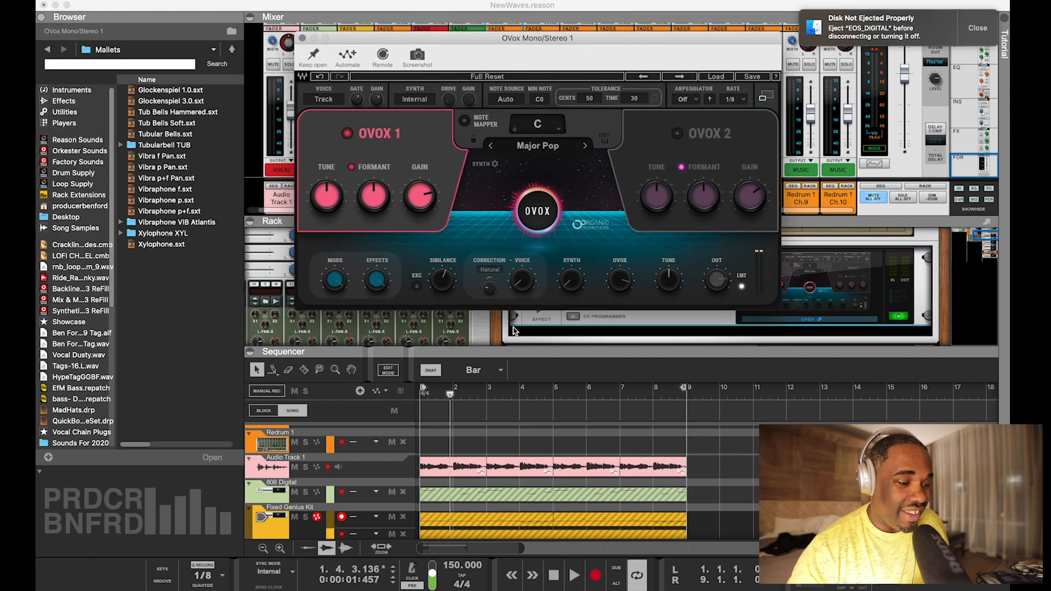
# Examine the pitch edit notes of the first clip on Audio Track 1, and close the clip editor
pyautogui.doubleClick(454, 464)
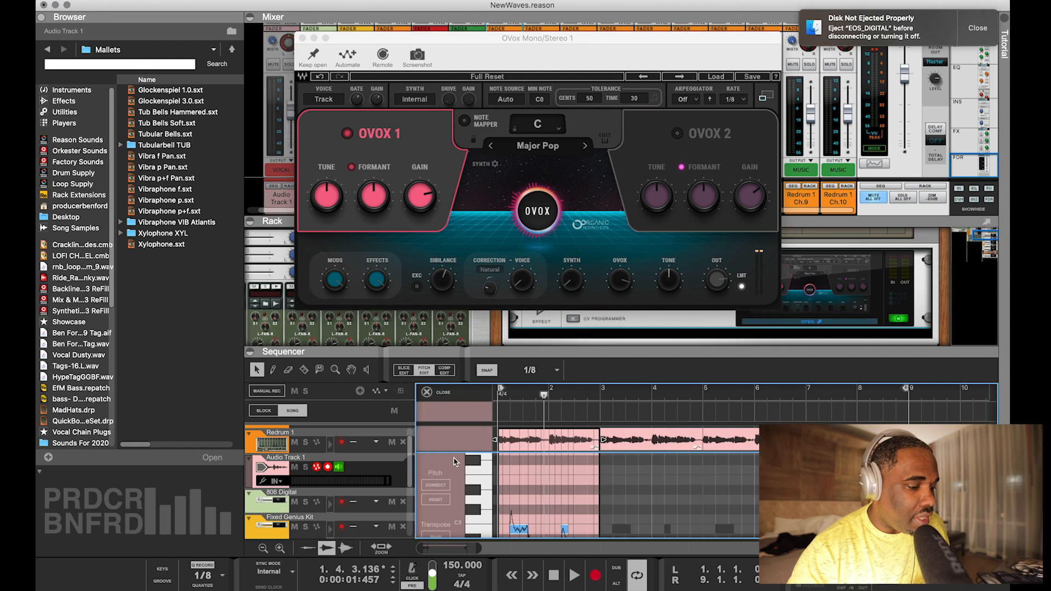
pyautogui.scroll(3, 551, 492)
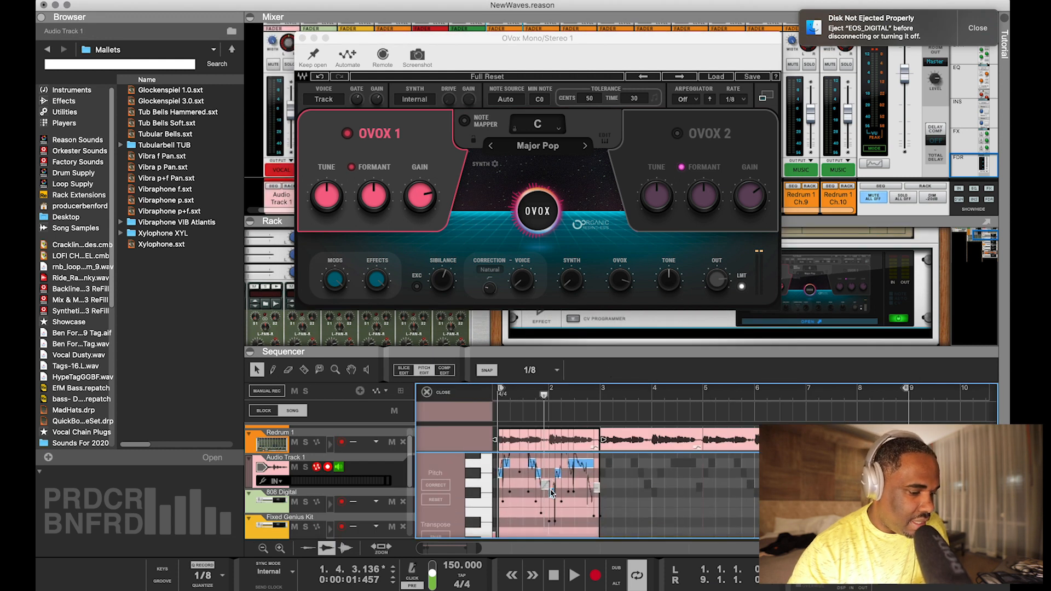
pyautogui.click(430, 393)
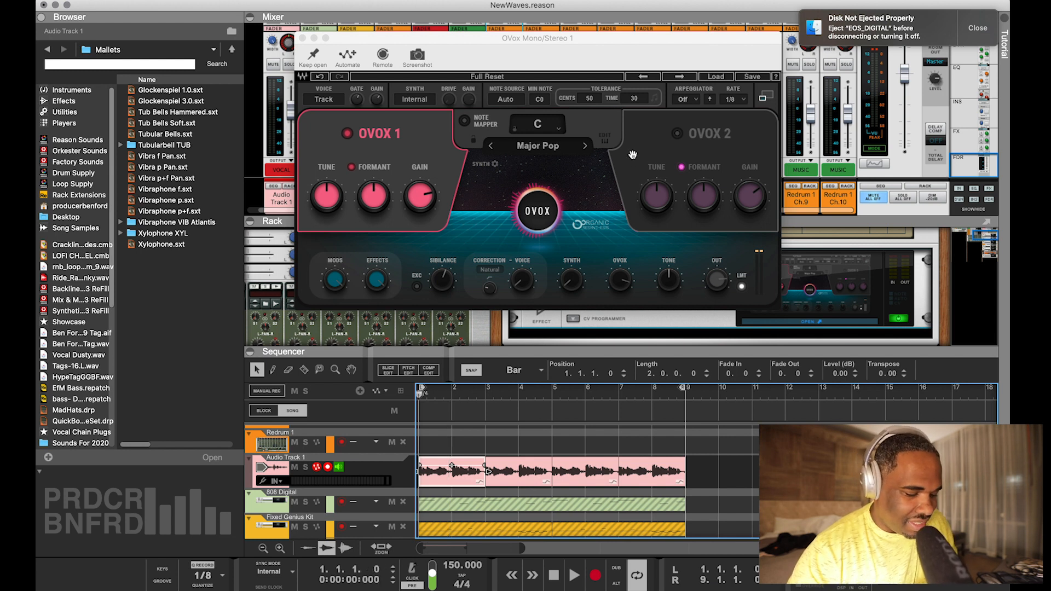
# Start playback and audition the OVox vocoding presets one after another, from Full Reset through to Dreaming
pyautogui.press('space')
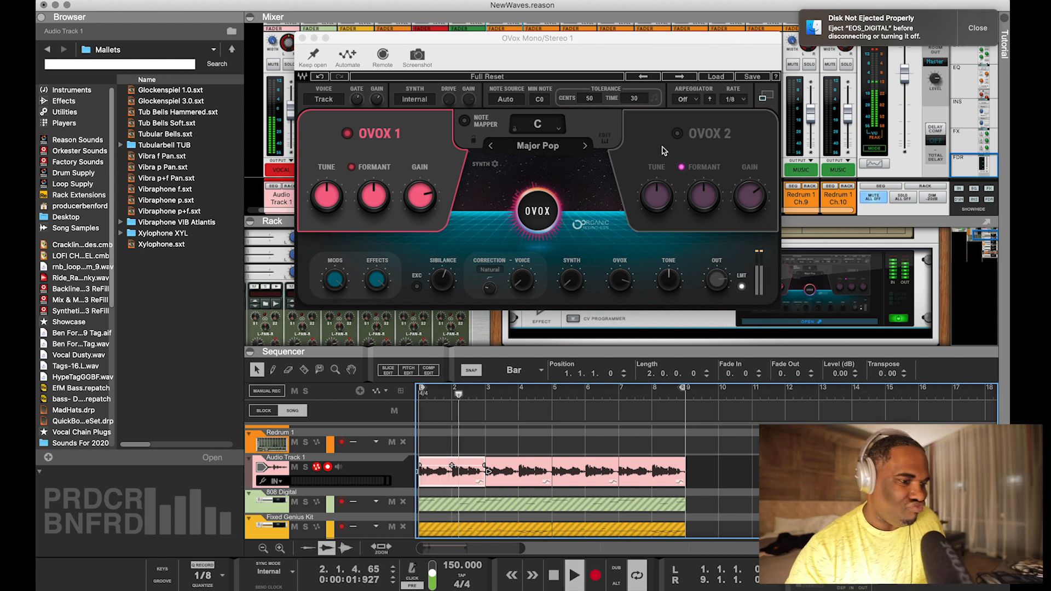
pyautogui.click(684, 76)
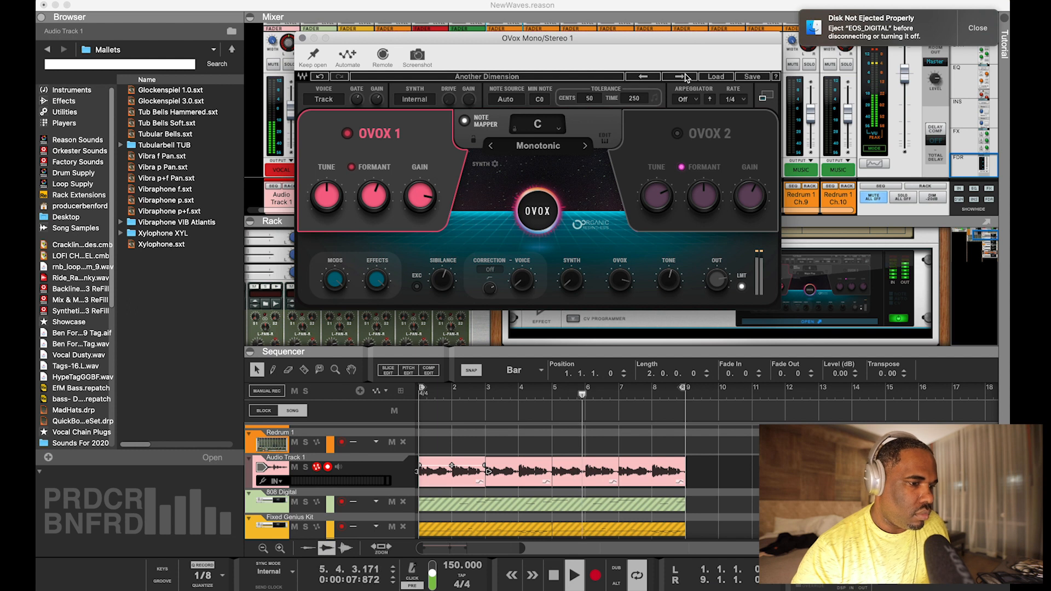
pyautogui.click(685, 76)
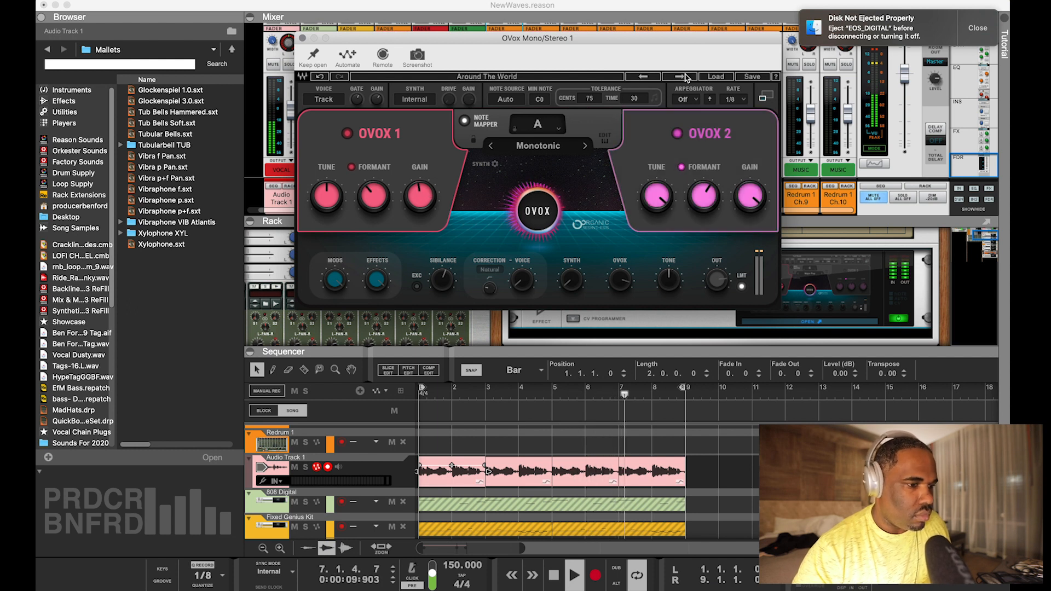
pyautogui.click(685, 76)
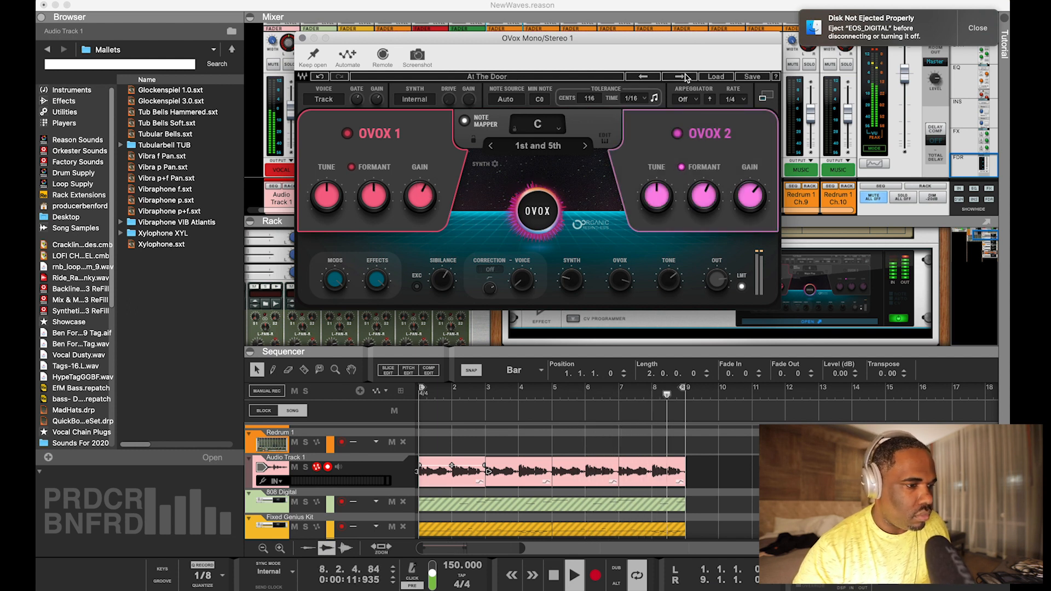
pyautogui.click(685, 76)
pyautogui.click(684, 76)
pyautogui.click(685, 76)
pyautogui.click(685, 76)
pyautogui.click(685, 76)
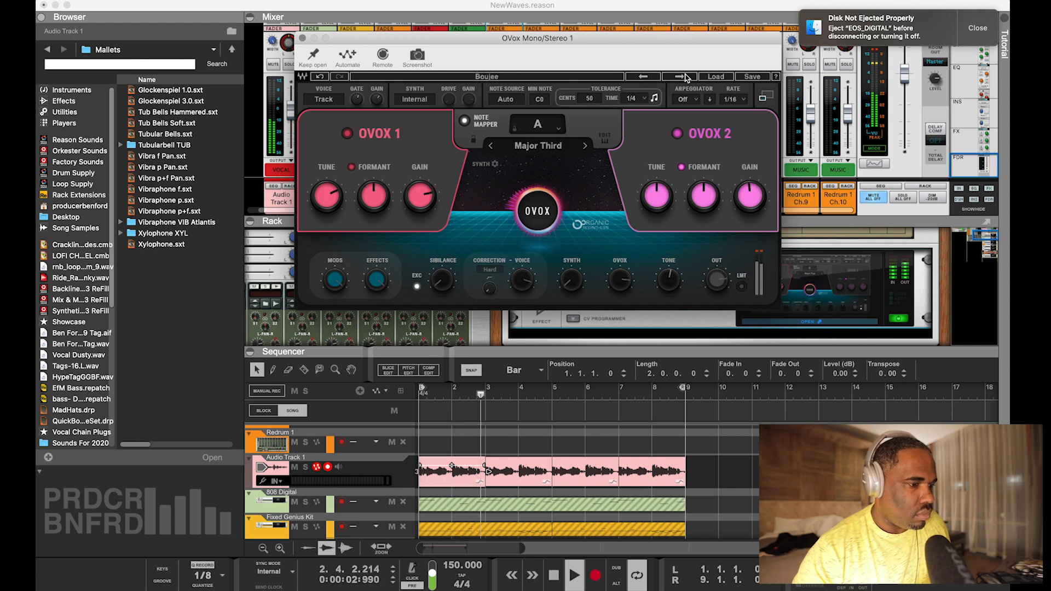
pyautogui.click(684, 76)
pyautogui.click(685, 76)
pyautogui.click(684, 76)
pyautogui.click(685, 76)
pyautogui.click(685, 76)
pyautogui.click(685, 76)
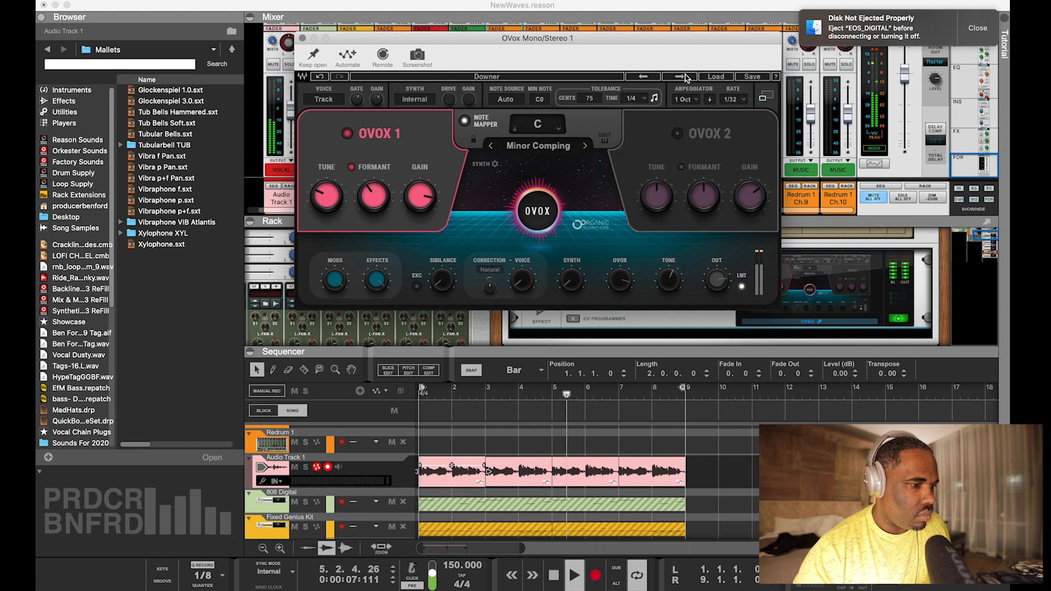
pyautogui.click(685, 76)
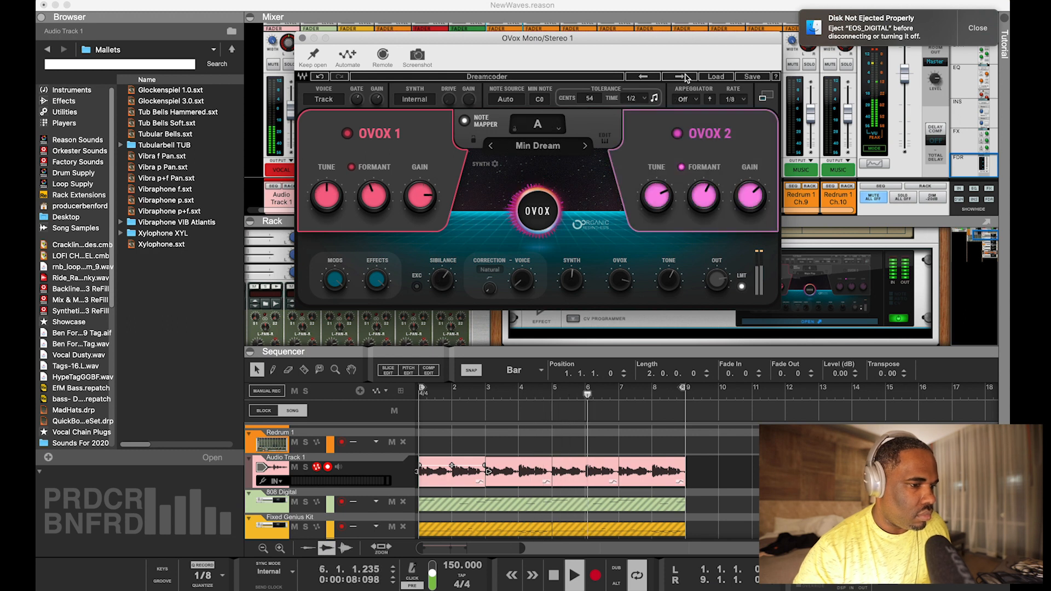
# Load the Blakes vocoding preset in OVox and close the plugin window
pyautogui.click(713, 77)
pyautogui.moveTo(747, 146)
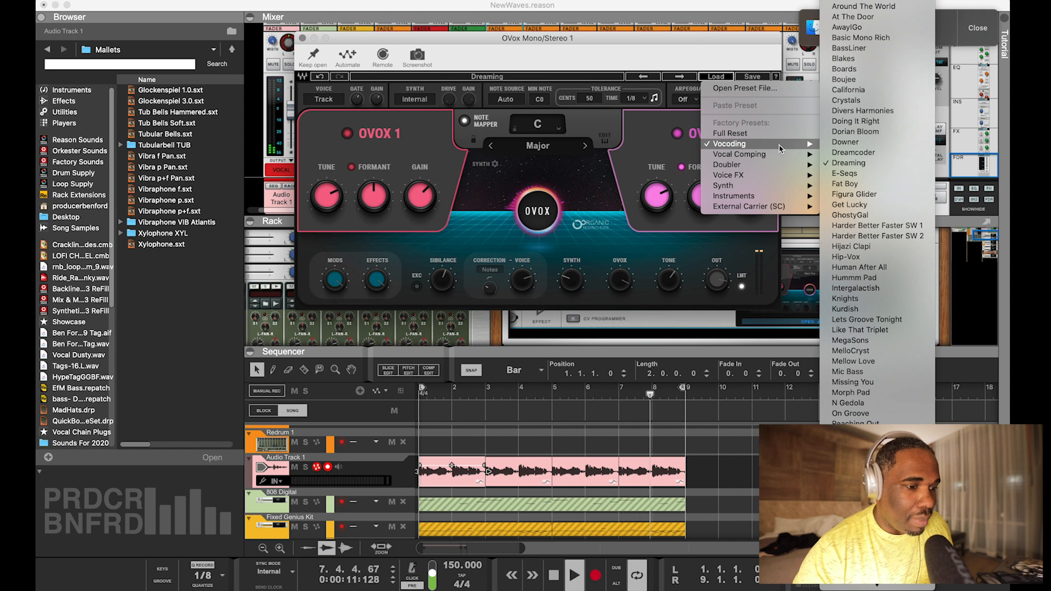
pyautogui.moveTo(813, 166)
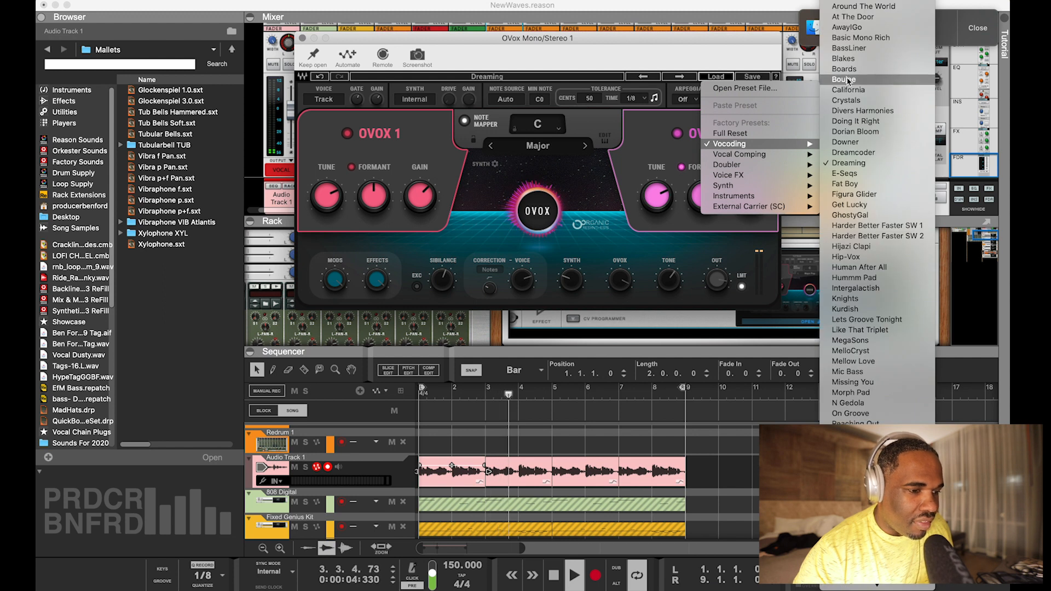
pyautogui.click(844, 58)
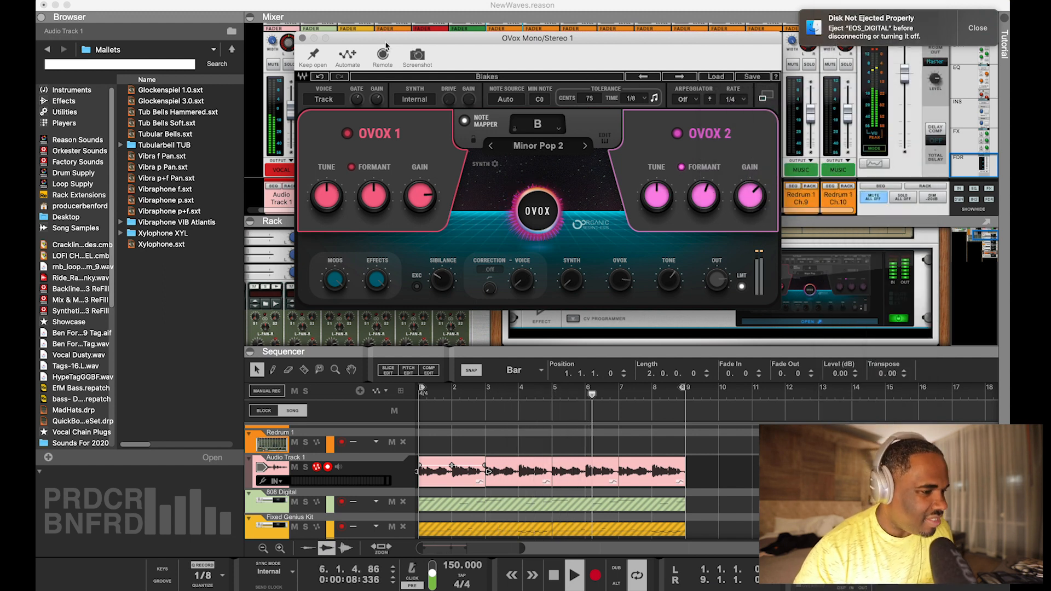
pyautogui.click(303, 38)
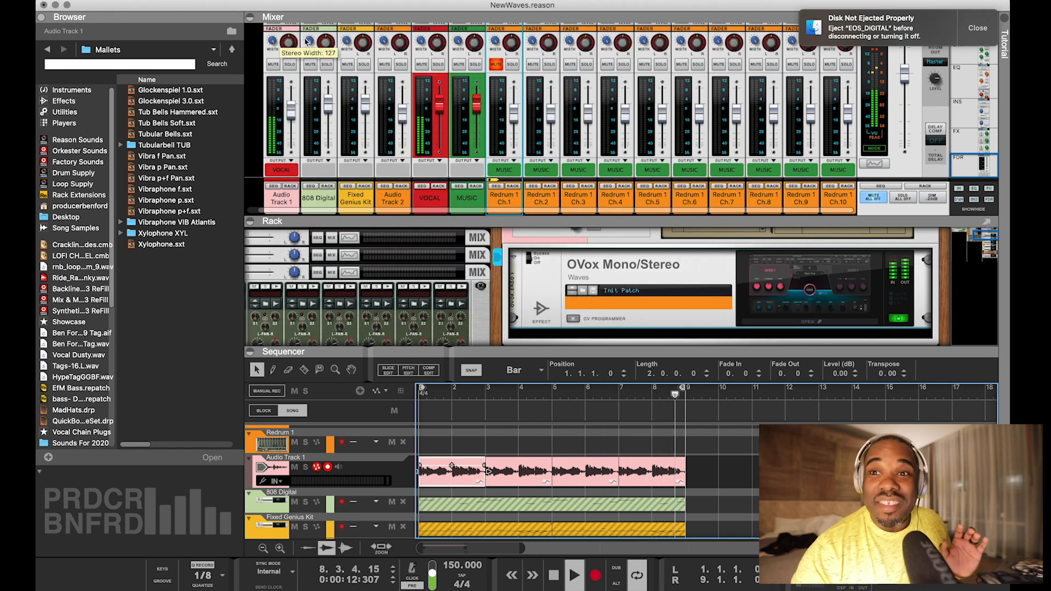
# Mute Audio Track 1, unmute all clips on Audio Track 2 and play the song from the start
pyautogui.press('space')
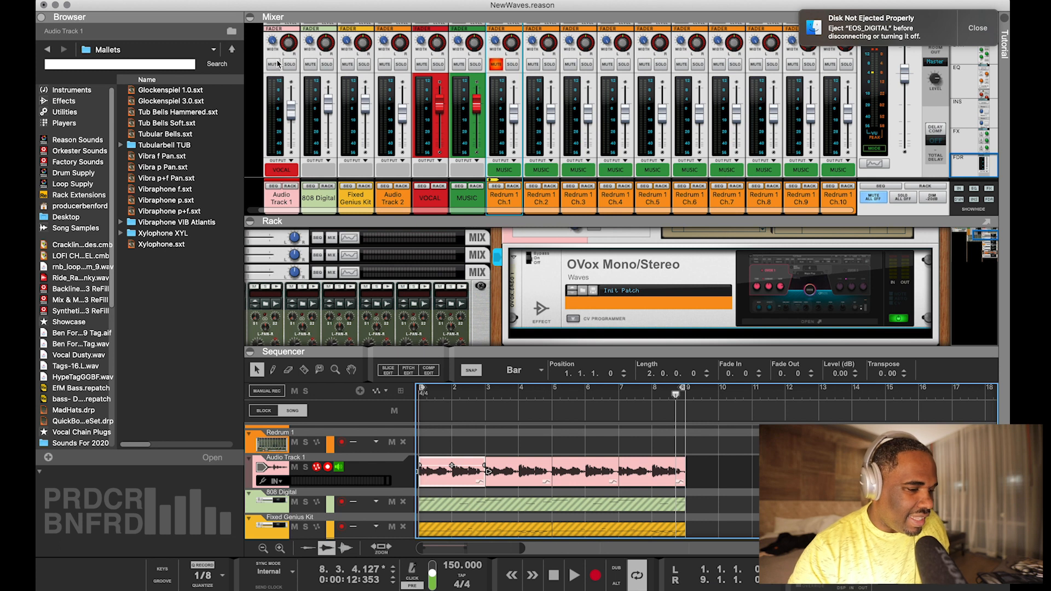
pyautogui.hotkey('shift', 'Return')
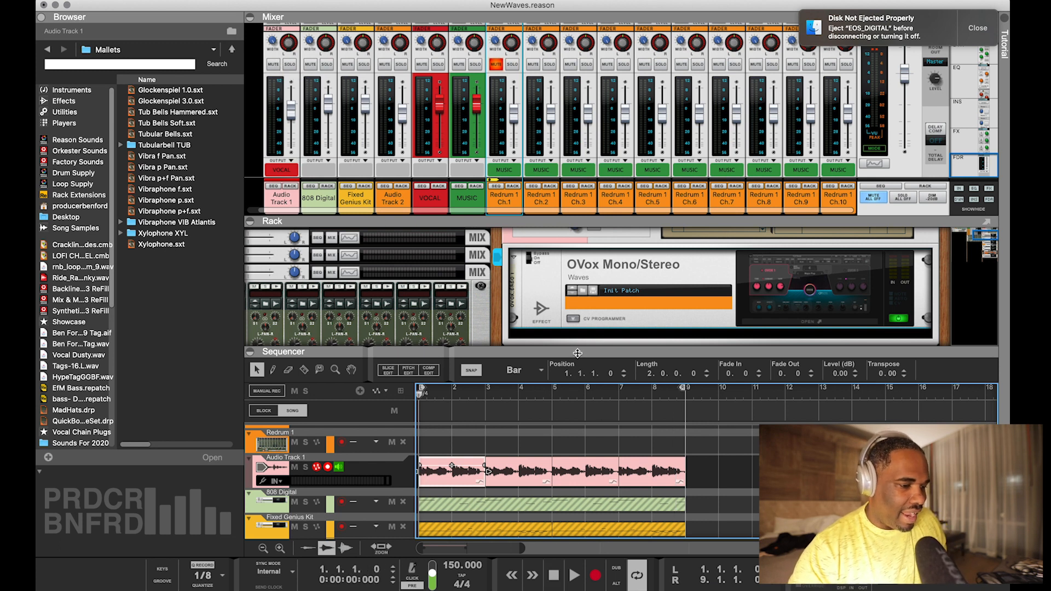
pyautogui.moveTo(577, 353); pyautogui.dragTo(566, 174)
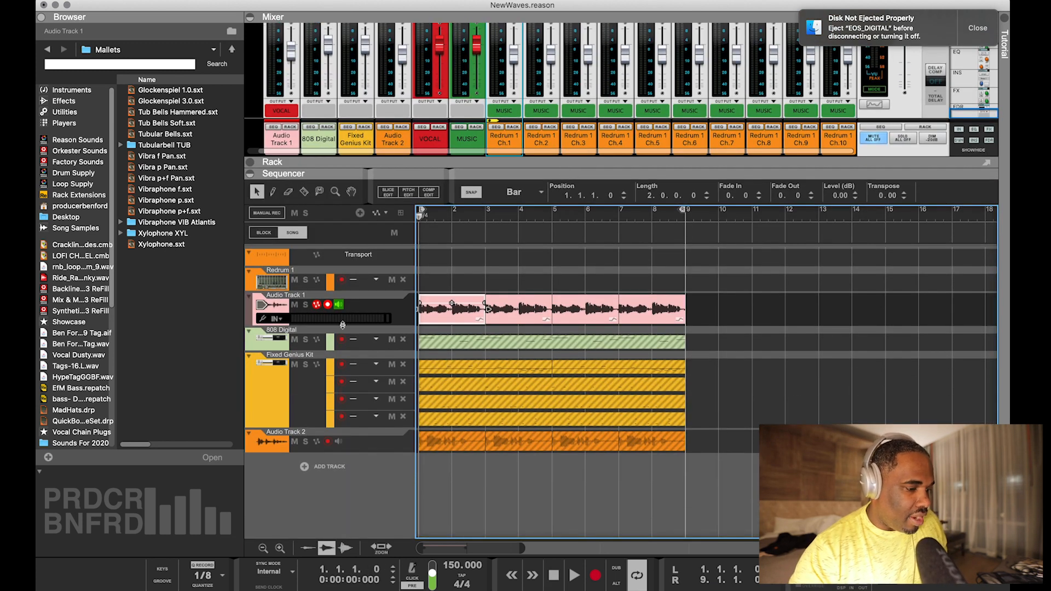
pyautogui.click(293, 306)
pyautogui.click(430, 443)
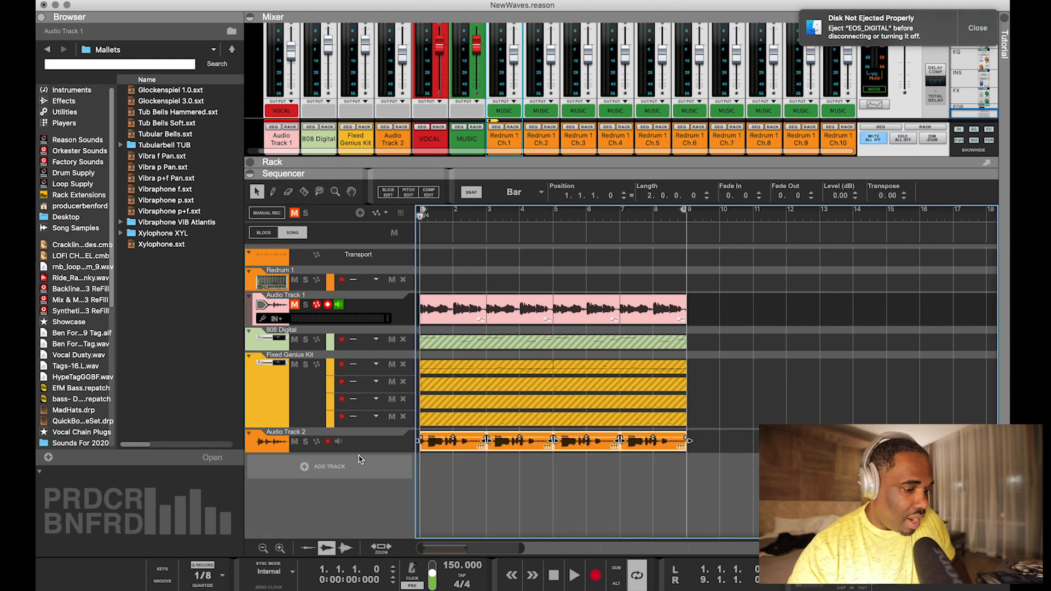
pyautogui.press('space')
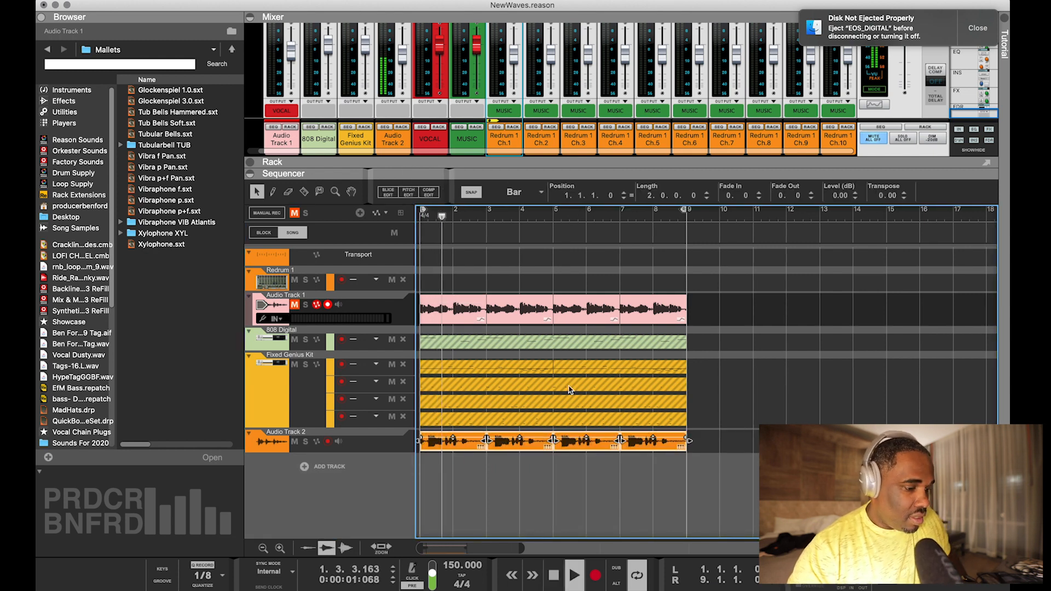
# Switch on Waves Tune Real-Time in Audio Track 2's rack and review its settings in the plugin window
pyautogui.moveTo(751, 168); pyautogui.dragTo(751, 433)
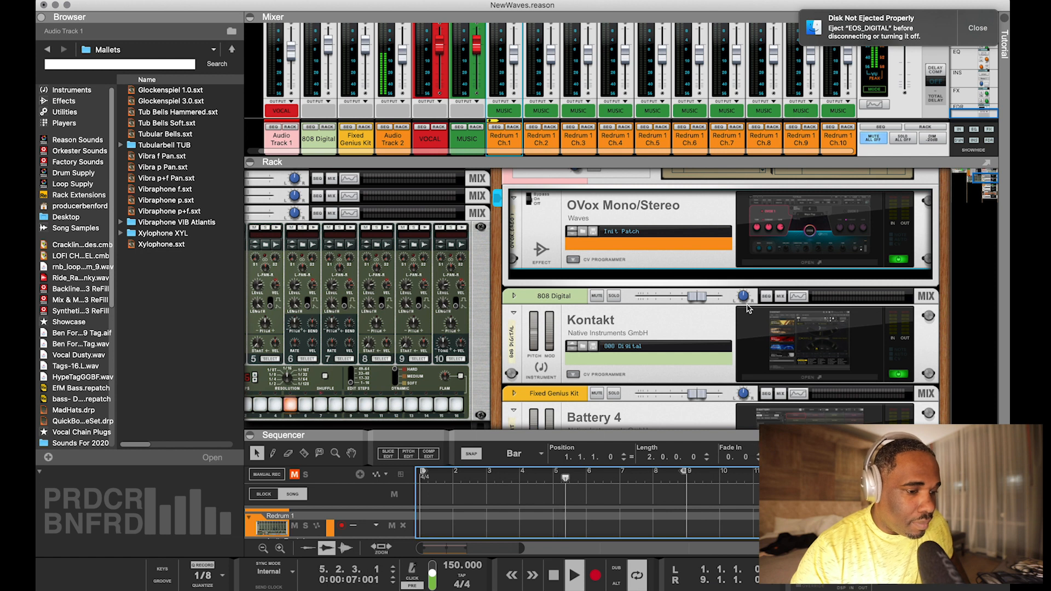
pyautogui.scroll(-10, 747, 308)
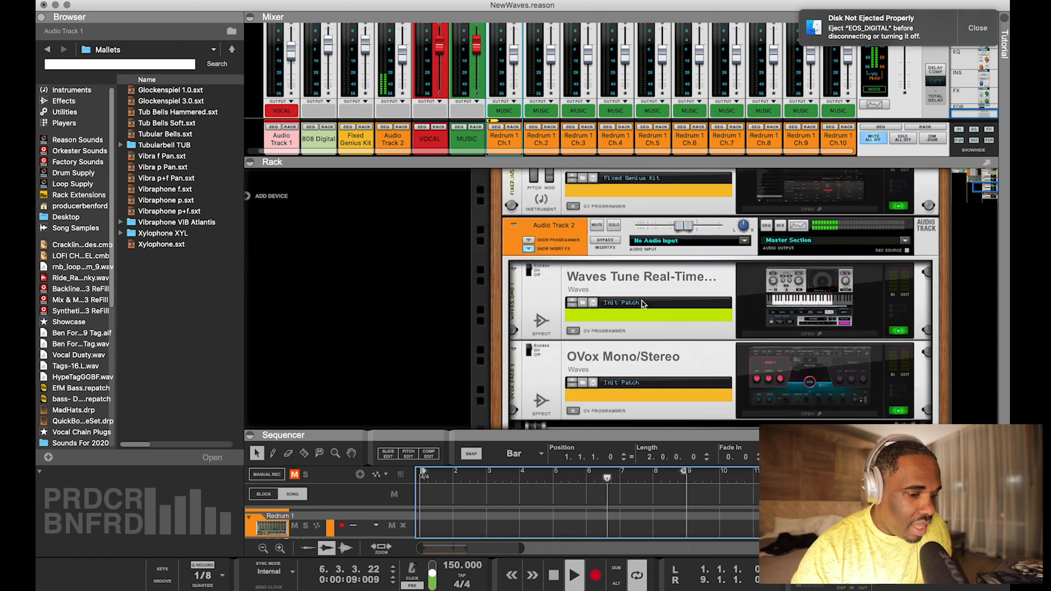
pyautogui.click(532, 274)
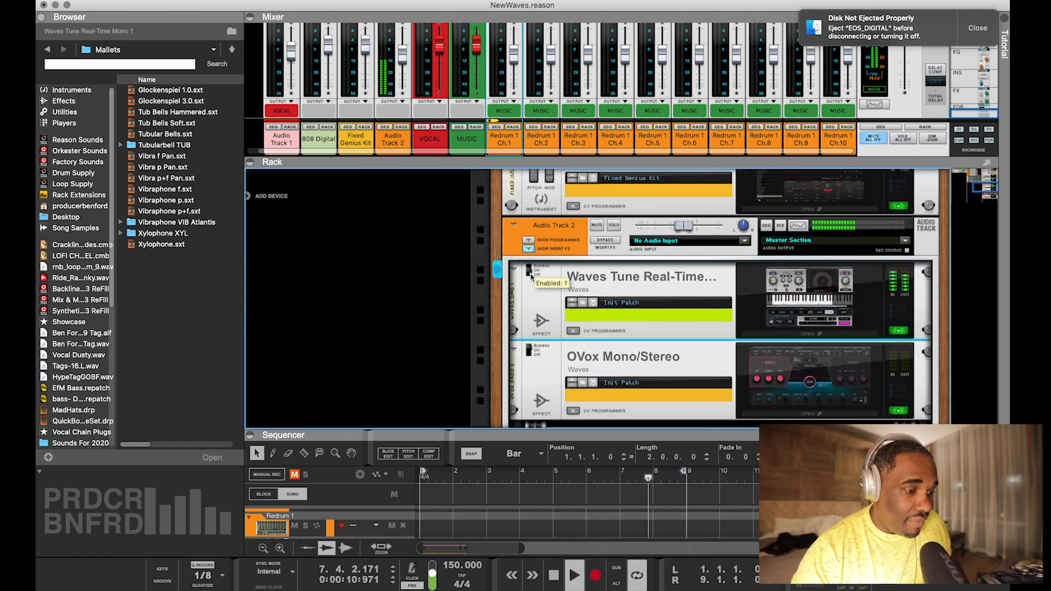
pyautogui.click(808, 333)
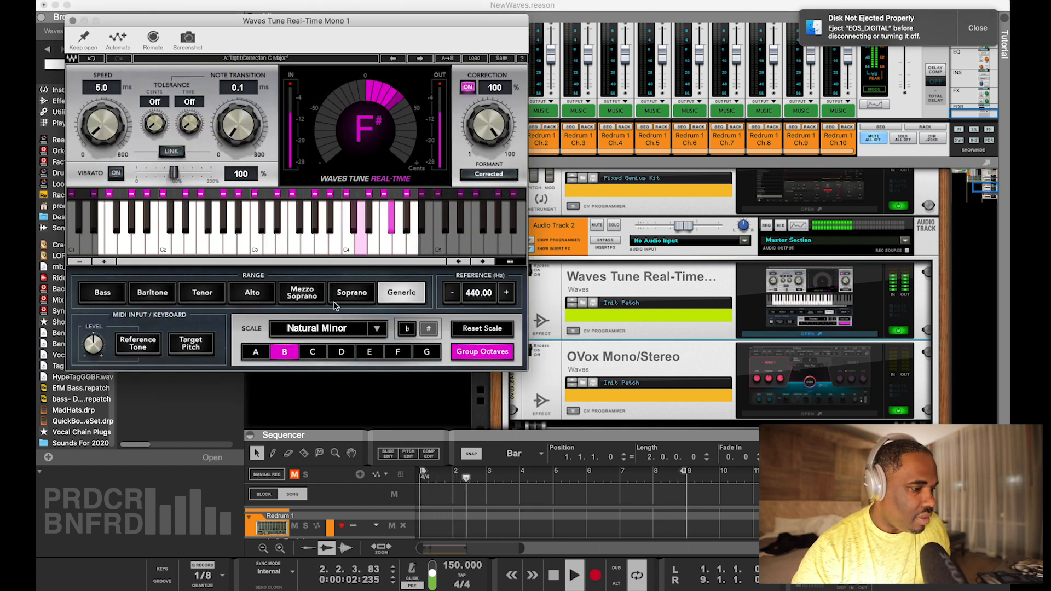
pyautogui.click(73, 21)
# Switch on OVox below Waves Tune Real-Time in Audio Track 2's rack and review its plugin window
pyautogui.scroll(-3, 632, 329)
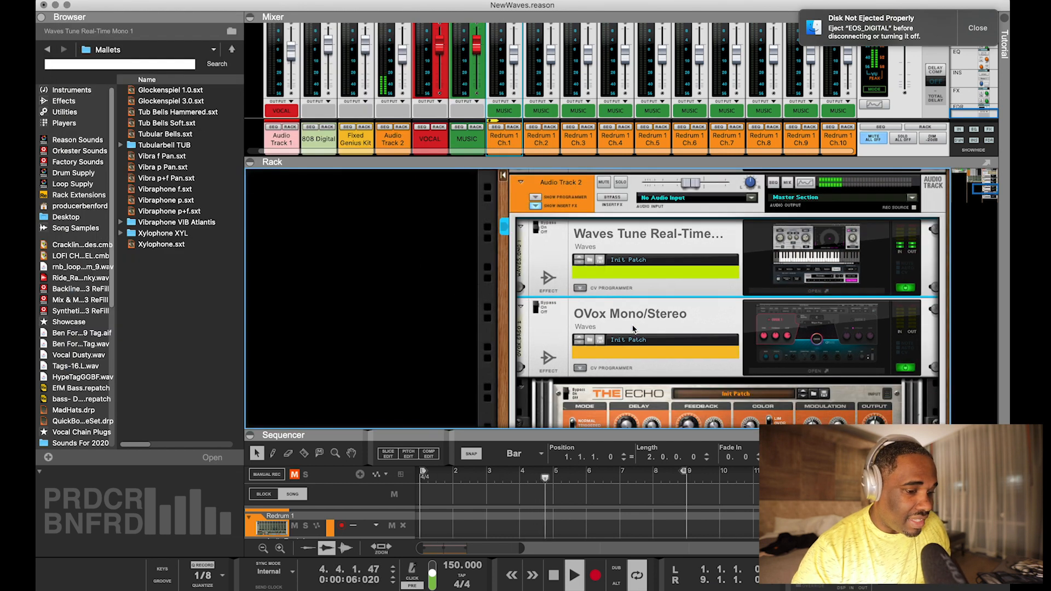
pyautogui.click(538, 286)
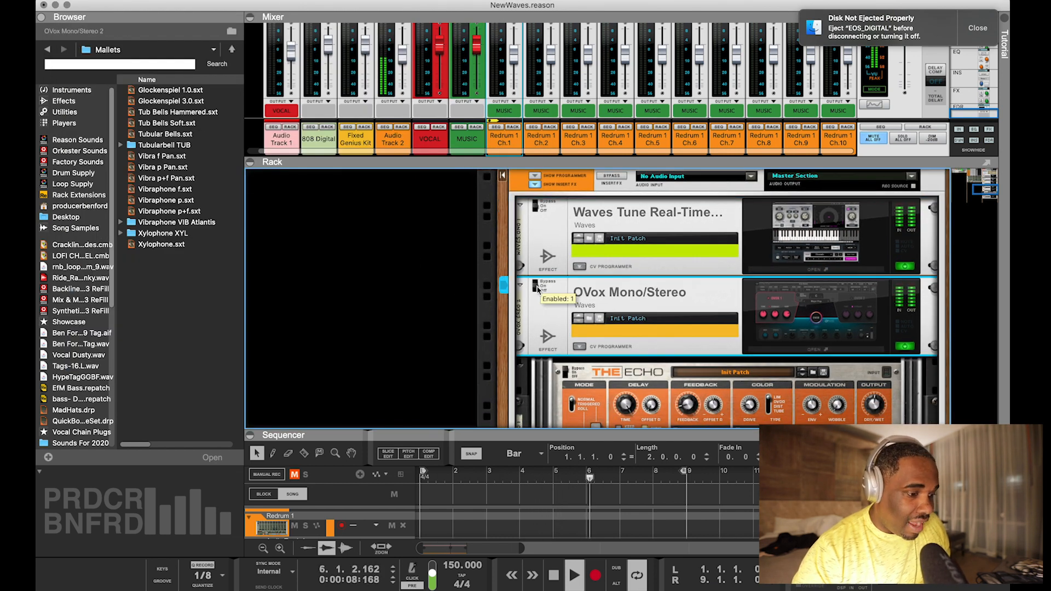
pyautogui.click(799, 351)
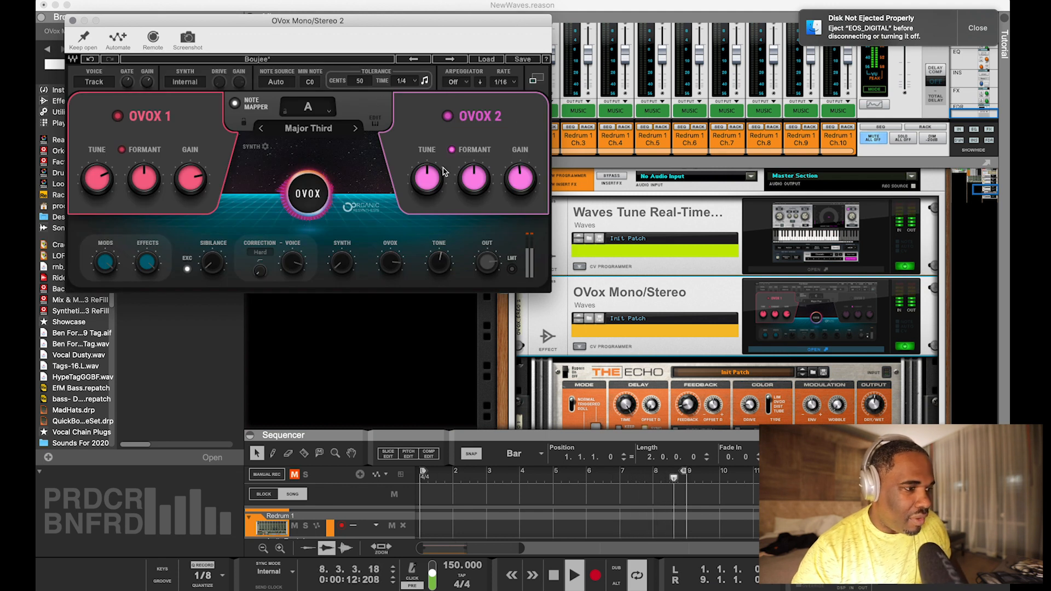
pyautogui.click(74, 21)
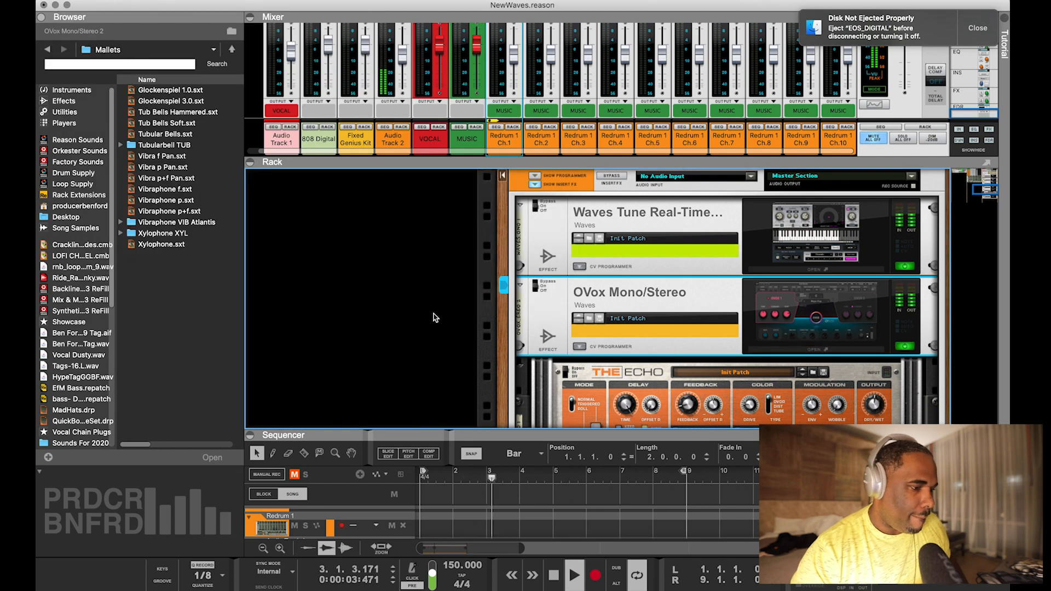
# Switch on The Echo in Audio Track 2's effect chain and play the song from the start
pyautogui.scroll(-2, 594, 304)
pyautogui.scroll(-3, 594, 304)
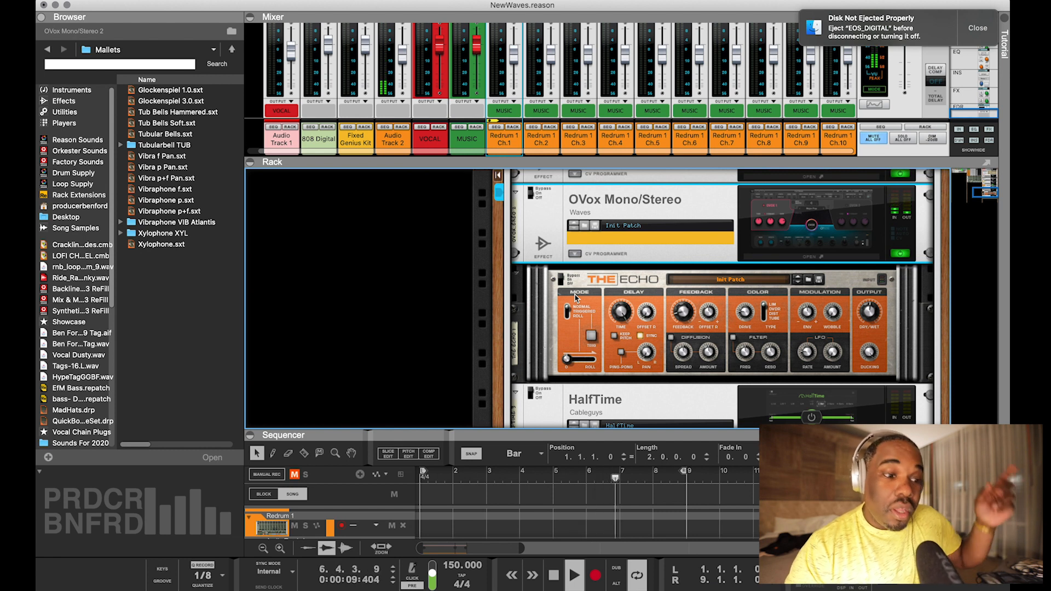
pyautogui.moveTo(617, 313)
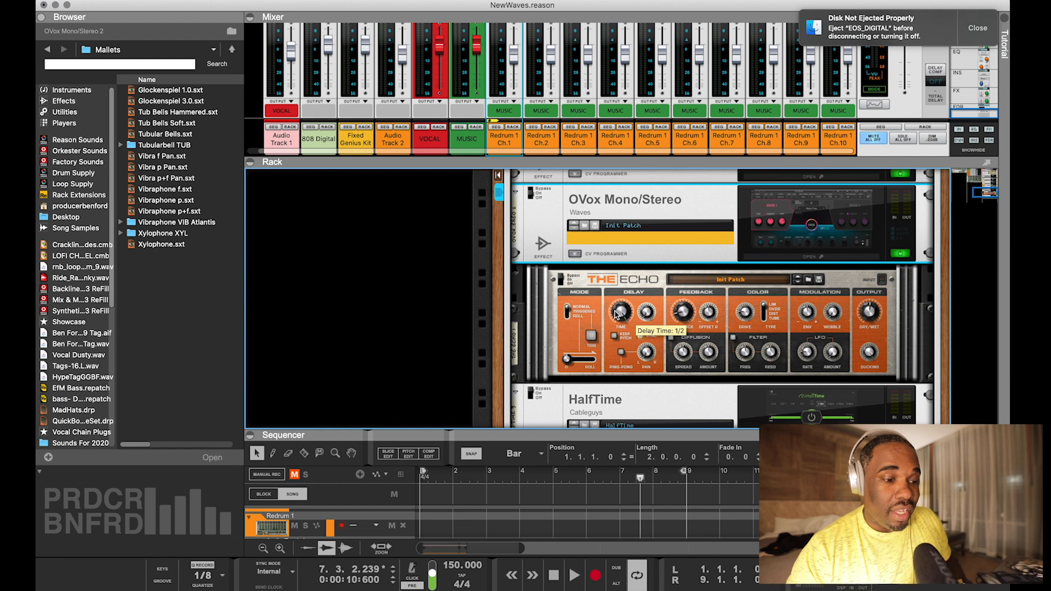
pyautogui.click(560, 279)
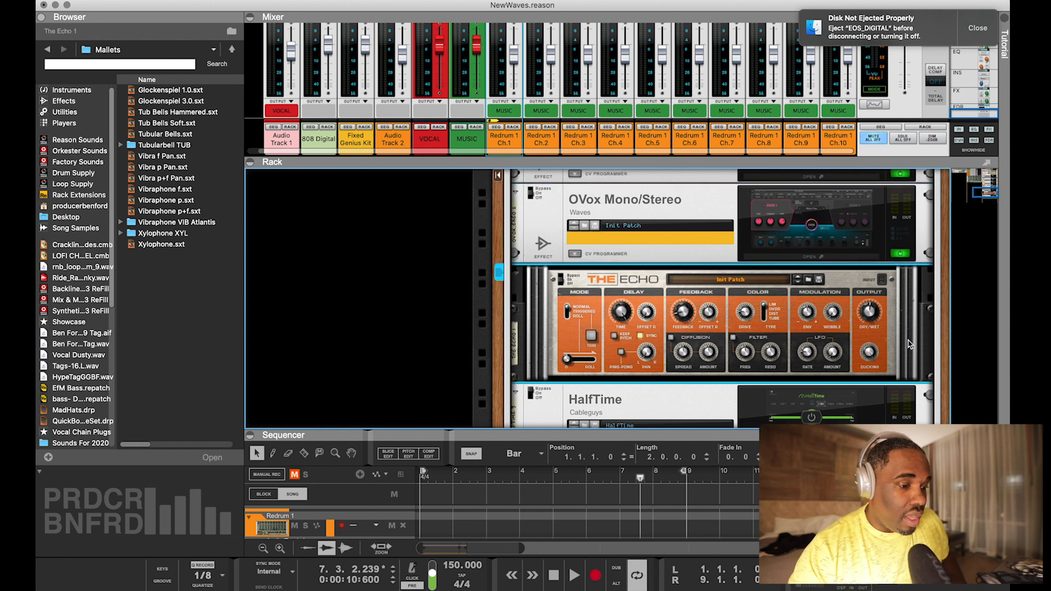
pyautogui.hotkey('shift', 'Return')
pyautogui.press('space')
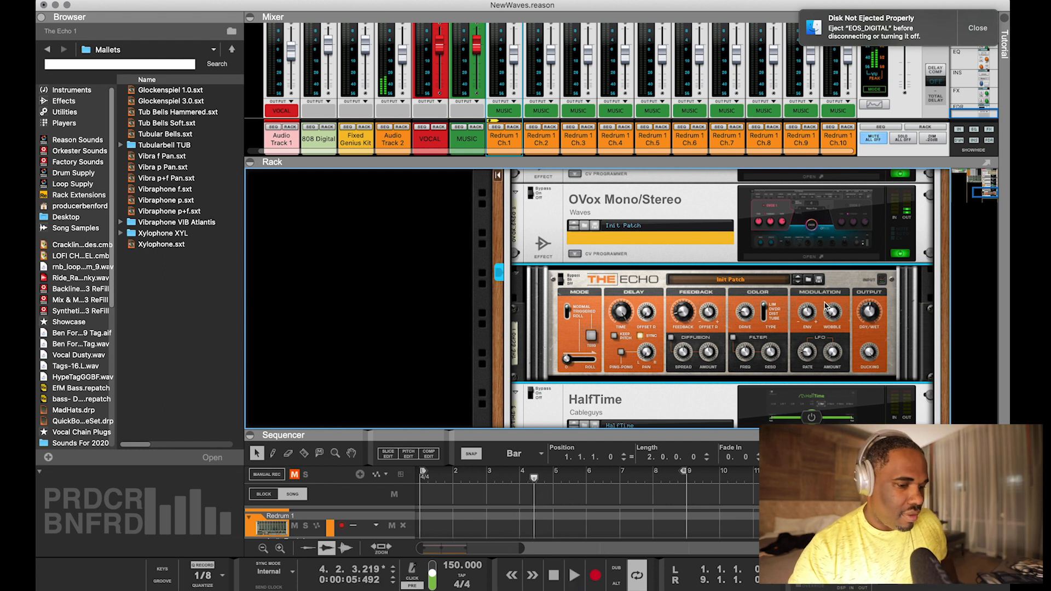
# Switch on HalfTime below The Echo in Audio Track 2's effect chain and play the song from the start
pyautogui.scroll(-2, 613, 302)
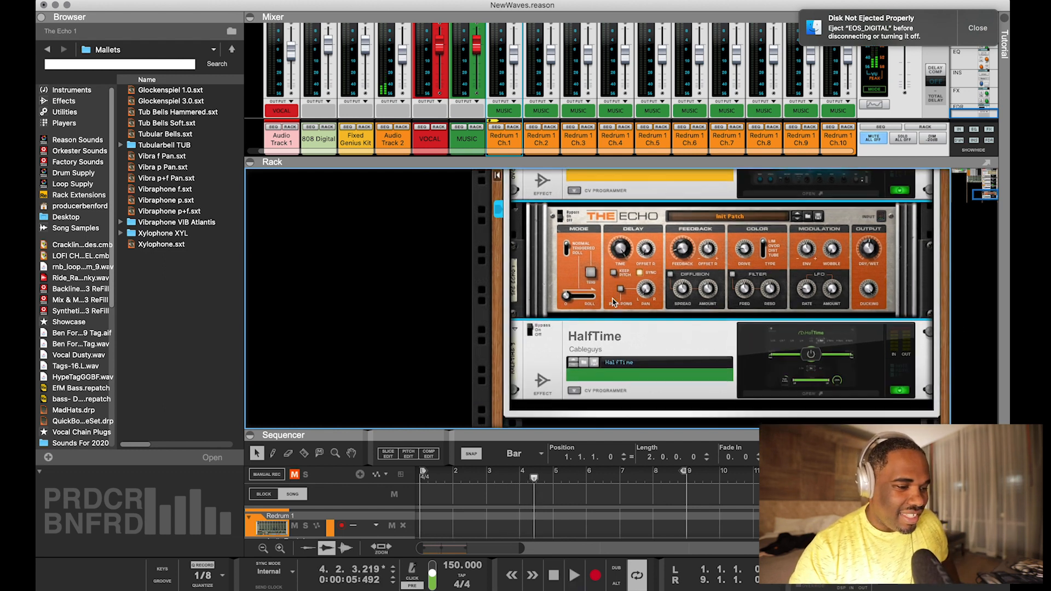
pyautogui.click(530, 330)
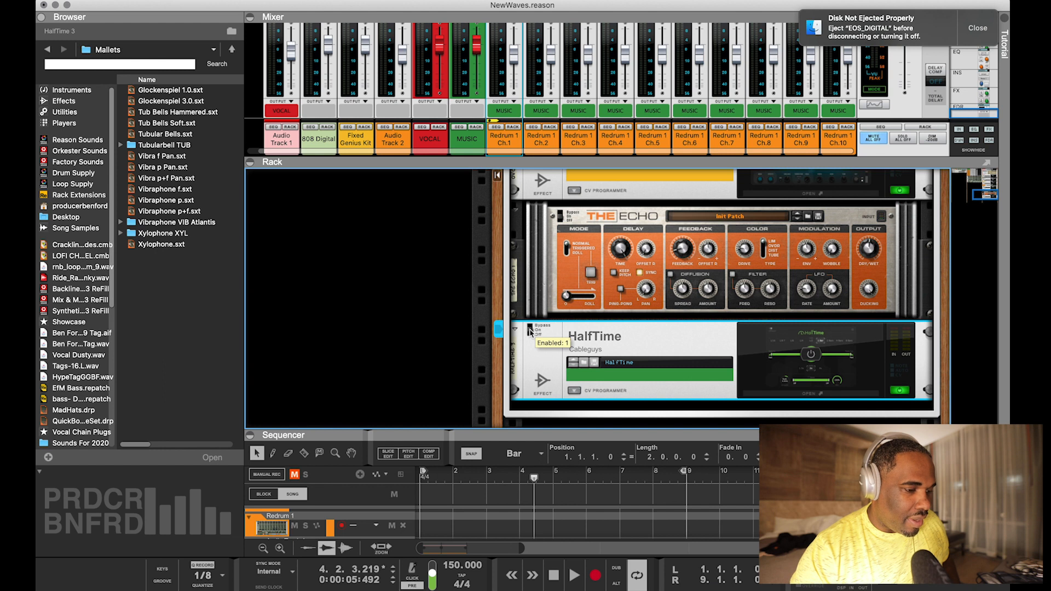
pyautogui.press('space')
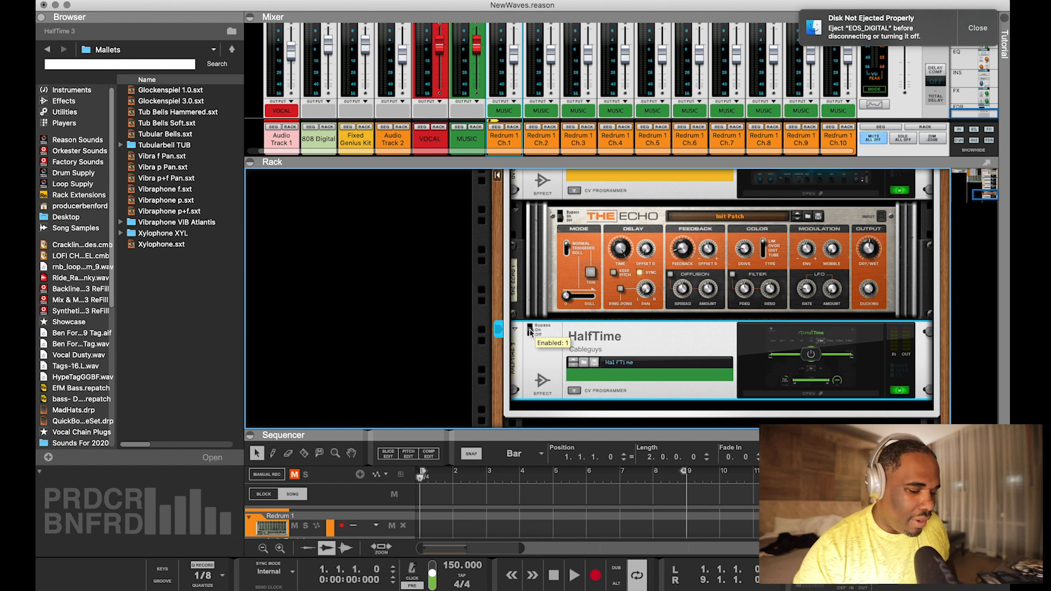
pyautogui.press('space')
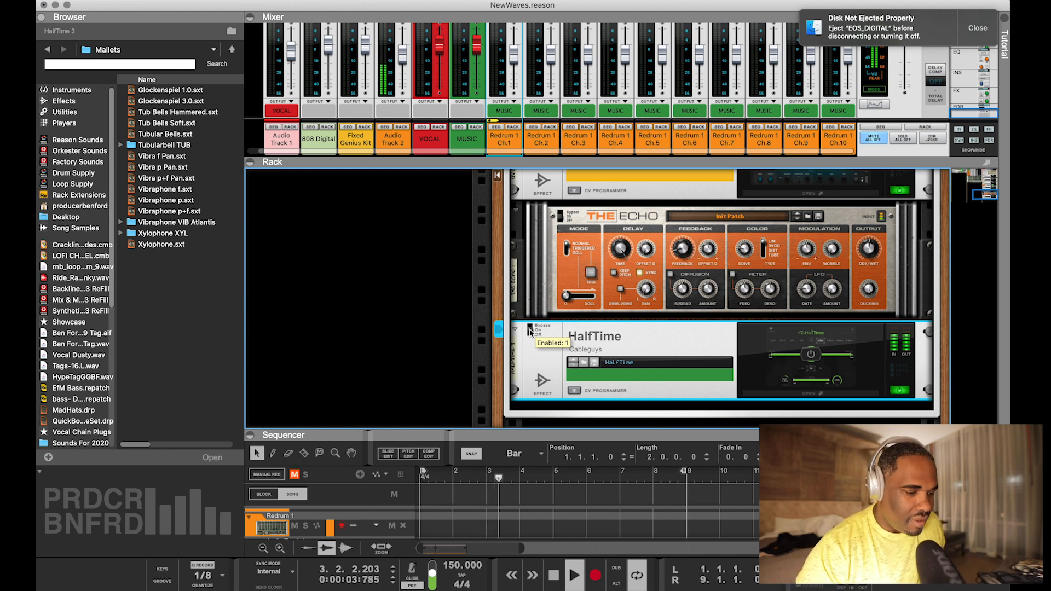
# Enlarge the sequencer, unmute Audio Track 1 and play the song with both audio tracks
pyautogui.moveTo(650, 438); pyautogui.dragTo(652, 151)
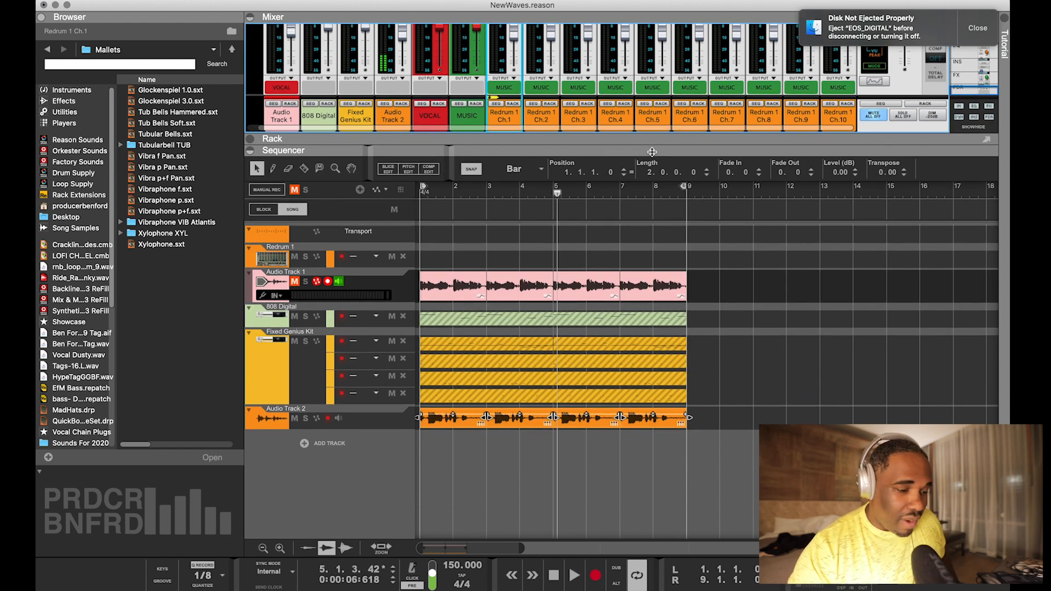
pyautogui.click(295, 283)
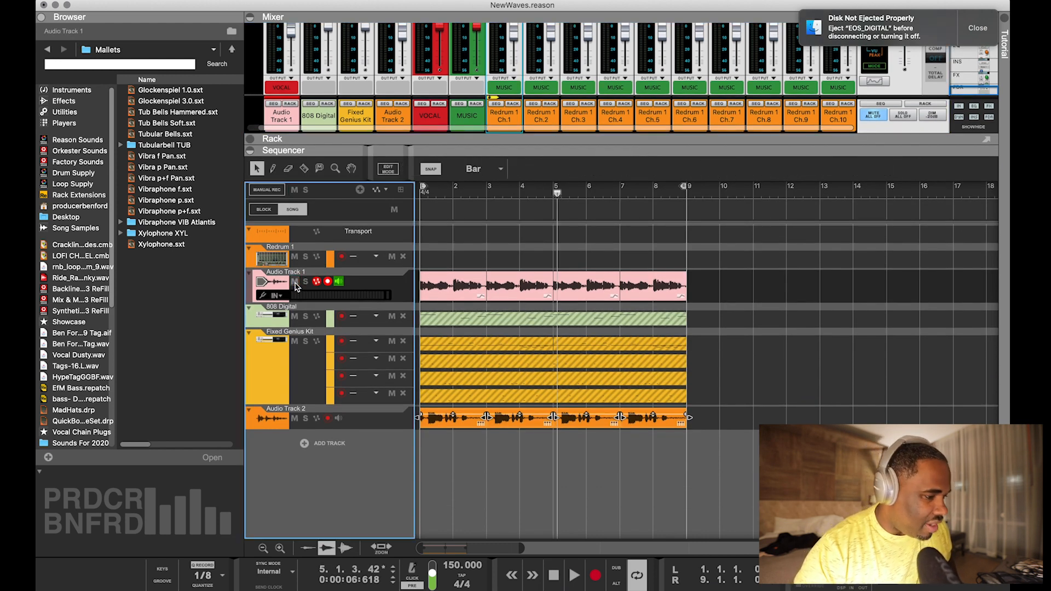
pyautogui.press('space')
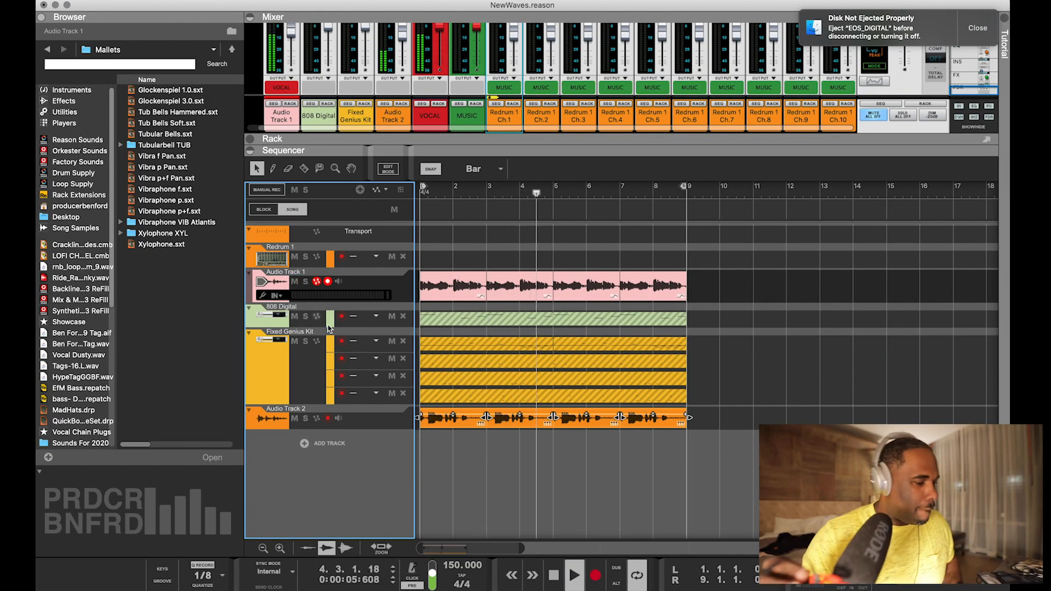
pyautogui.press('space')
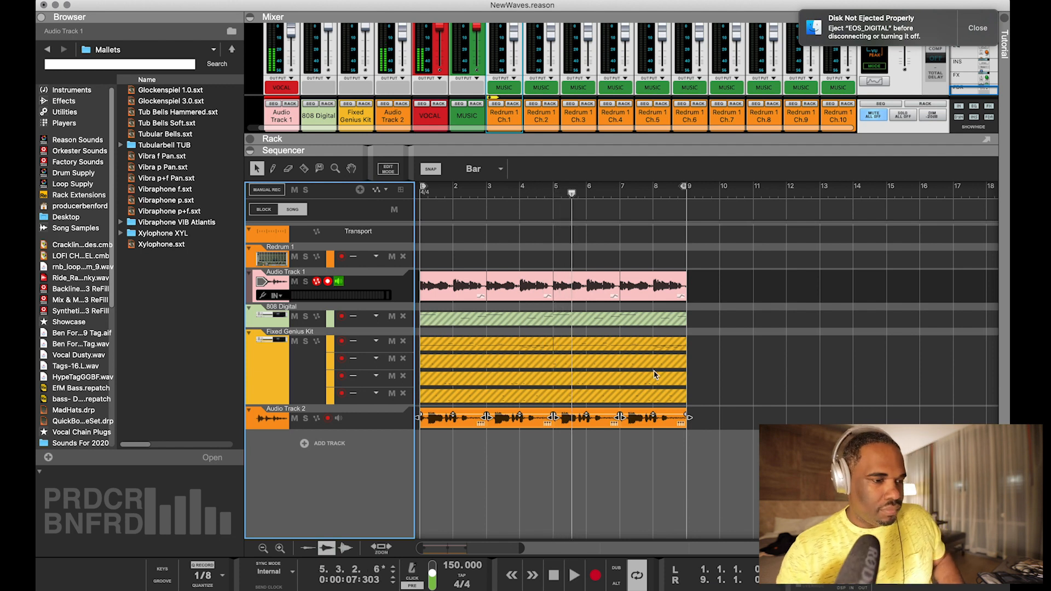
# Open the Battery 4 window for the Fixed Genius Kit and show the On-screen Piano Keys
pyautogui.moveTo(619, 154); pyautogui.dragTo(630, 322)
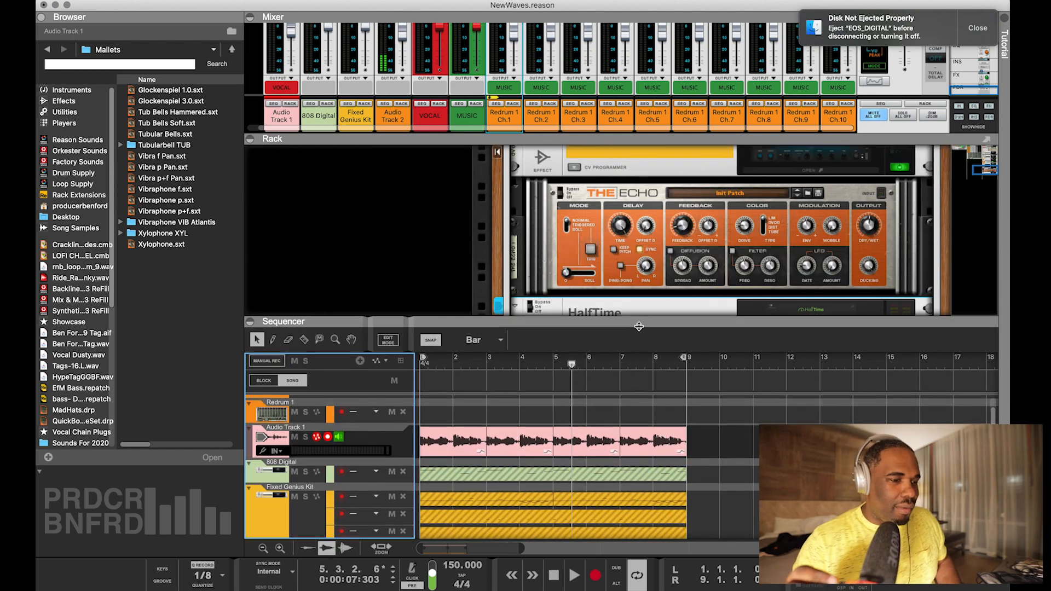
pyautogui.scroll(15, 605, 253)
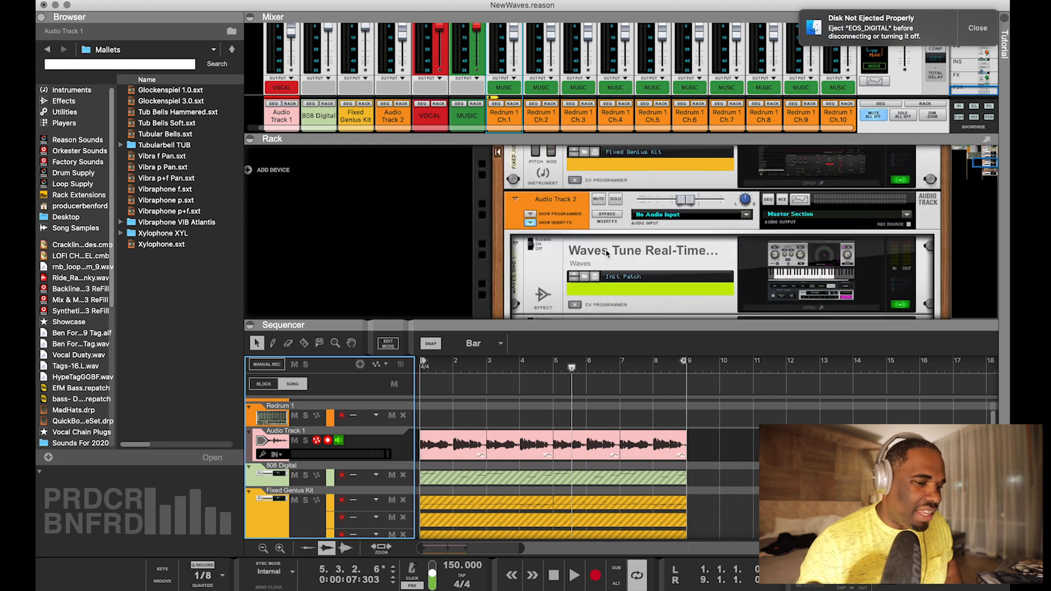
pyautogui.scroll(-6, 606, 253)
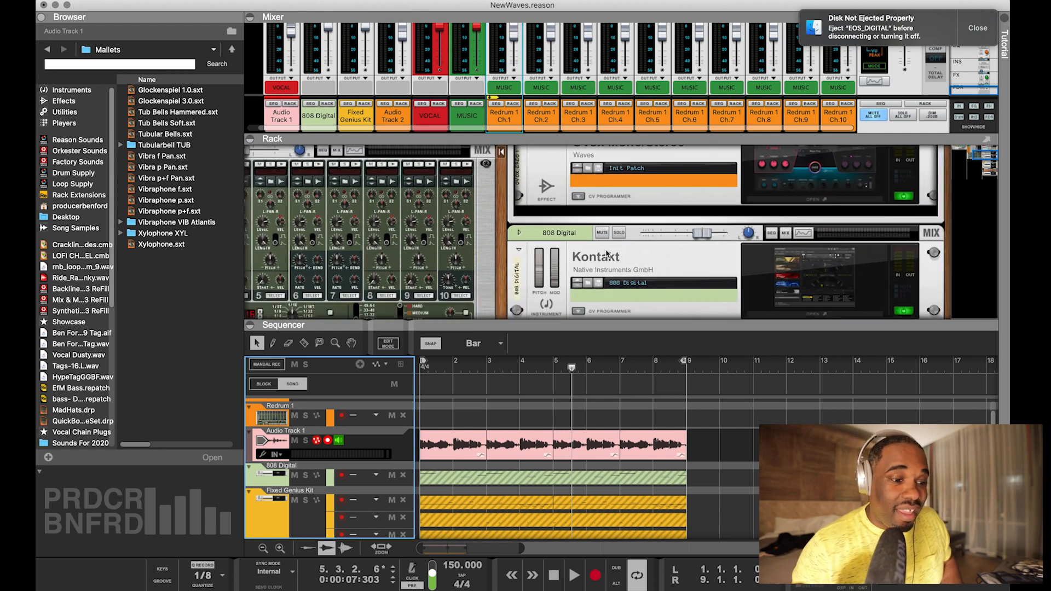
pyautogui.click(852, 264)
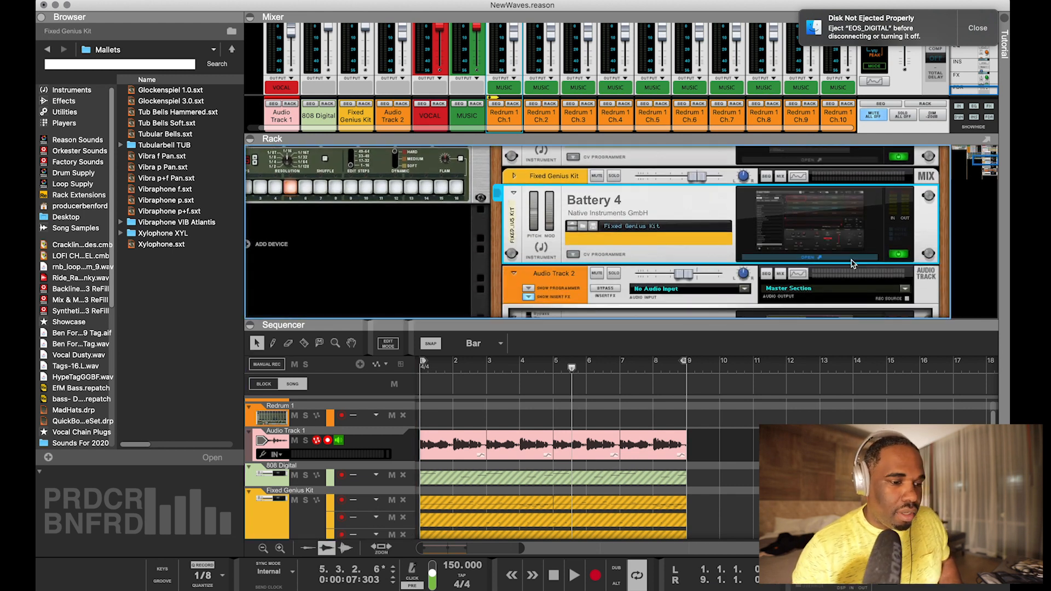
pyautogui.click(851, 263)
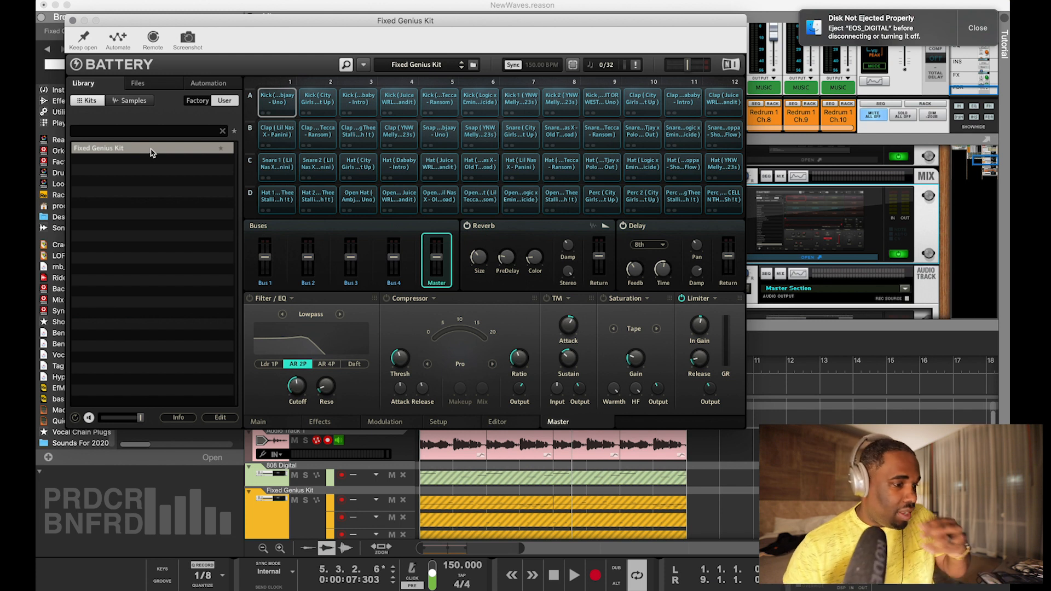
pyautogui.press('F4')
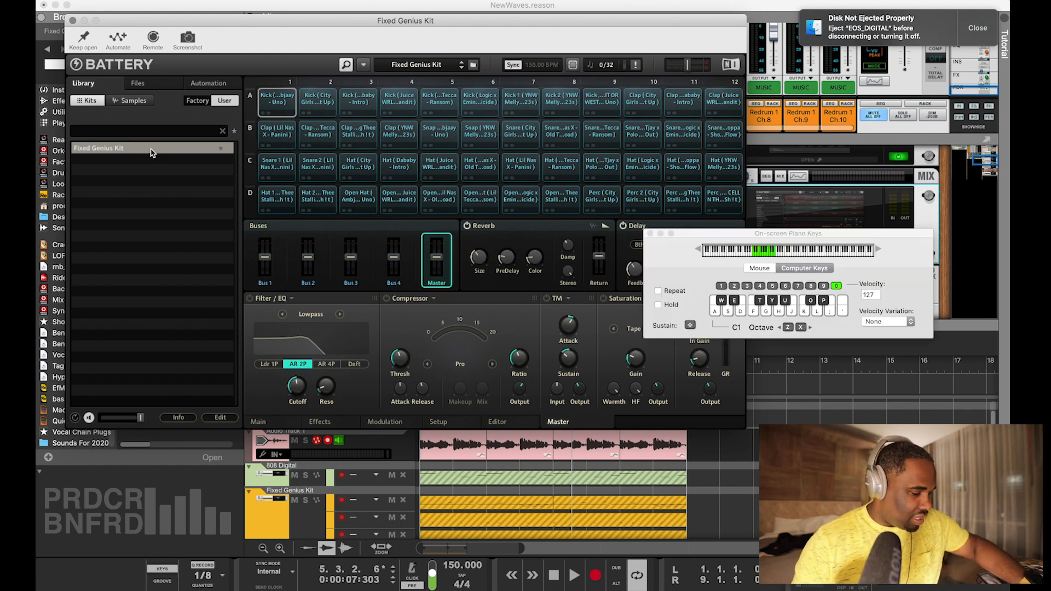
pyautogui.press('d')
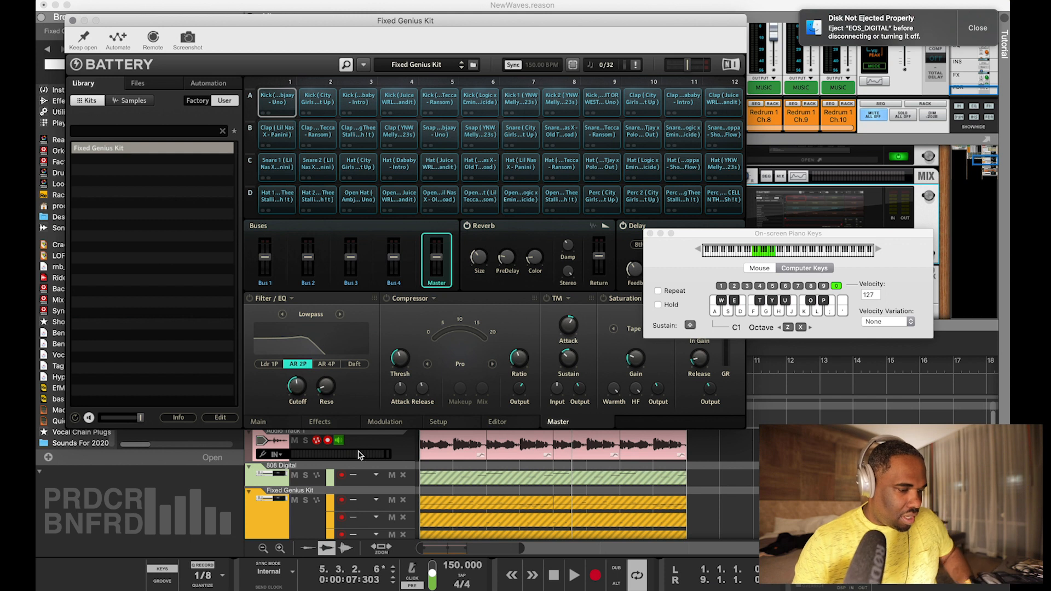
# Select the Fixed Genius Kit track and audition its drum sounds across several octaves
pyautogui.click(275, 504)
pyautogui.press('x')
pyautogui.press('x')
pyautogui.press('x')
pyautogui.press('a')
pyautogui.press('d')
pyautogui.press('g')
pyautogui.press('h')
pyautogui.press('l')
pyautogui.press('g')
pyautogui.press('z')
pyautogui.press('z')
pyautogui.press('z')
pyautogui.press('a')
pyautogui.press('s')
pyautogui.press('d')
pyautogui.press('f')
pyautogui.press('g')
pyautogui.press('h')
pyautogui.press('j')
pyautogui.press('k')
pyautogui.press('j')
pyautogui.press('h')
pyautogui.press('g')
pyautogui.press('f')
pyautogui.press('d')
pyautogui.press('s')
pyautogui.press('a')
pyautogui.press('x')
pyautogui.press('a')
pyautogui.press('s')
pyautogui.press('d')
pyautogui.press('f')
pyautogui.press('g')
pyautogui.press('h')
pyautogui.press('j')
pyautogui.press('k')
pyautogui.press('l')
pyautogui.press('k')
pyautogui.press('j')
pyautogui.press('h')
pyautogui.press('g')
pyautogui.press('f')
pyautogui.press('d')
pyautogui.press('s')
pyautogui.press('a')
pyautogui.press('c')
pyautogui.press('a')
pyautogui.press('s')
pyautogui.press('d')
pyautogui.press('f')
pyautogui.press('g')
pyautogui.press('h')
pyautogui.press('j')
pyautogui.press('k')
pyautogui.press('l')
pyautogui.press('x')
pyautogui.press('a')
pyautogui.press('s')
pyautogui.press('d')
pyautogui.press('f')
pyautogui.press('g')
pyautogui.press('h')
pyautogui.press('j')
pyautogui.press('k')
pyautogui.press('l')
pyautogui.press('space')
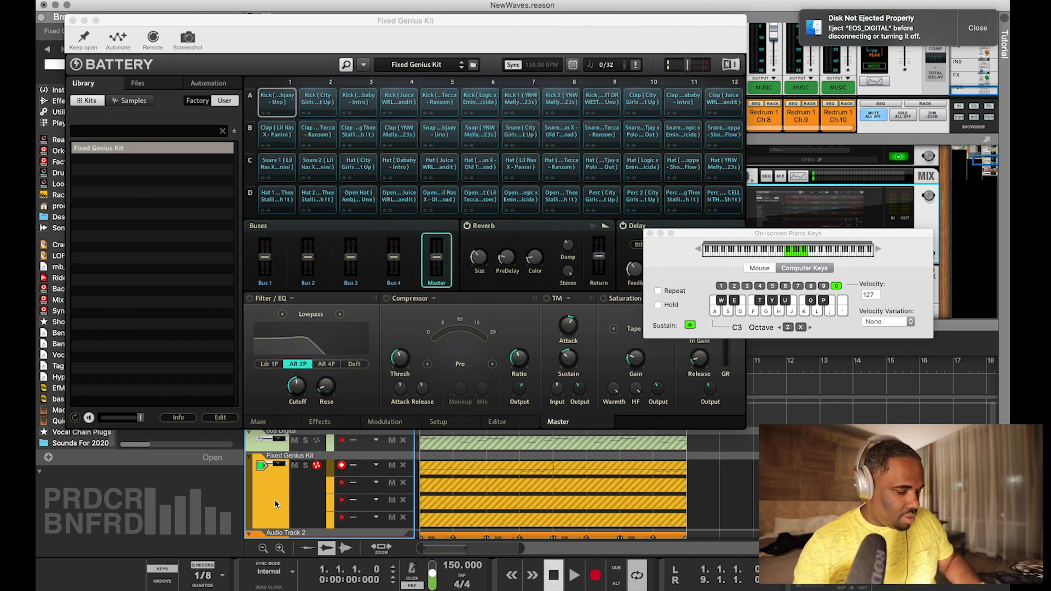
# Play the song while unmuting the clips on all four Fixed Genius Kit lanes, and close the Battery window
pyautogui.press('space')
pyautogui.click(491, 515)
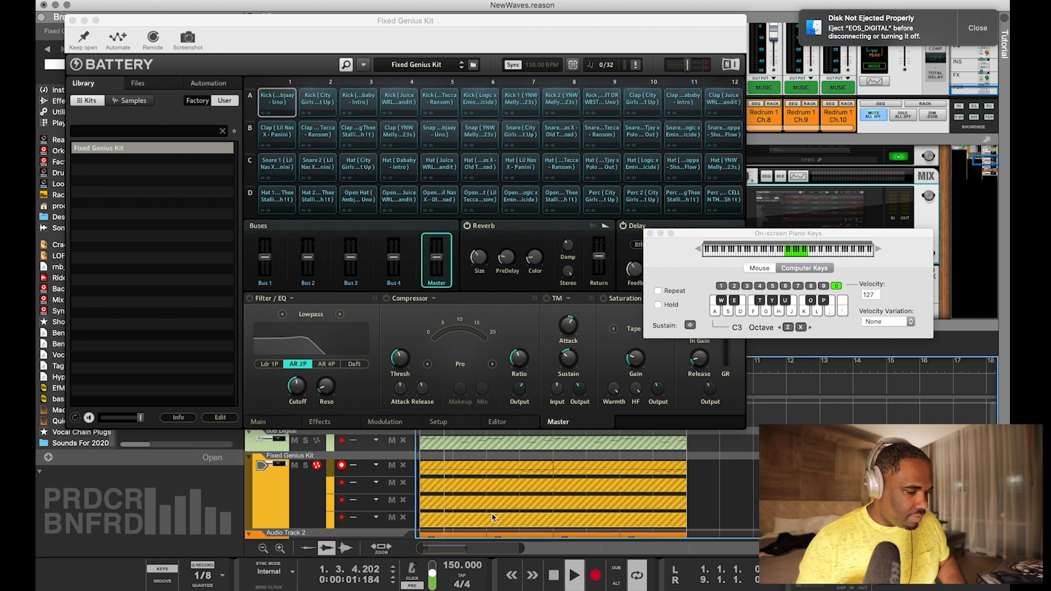
pyautogui.press('m')
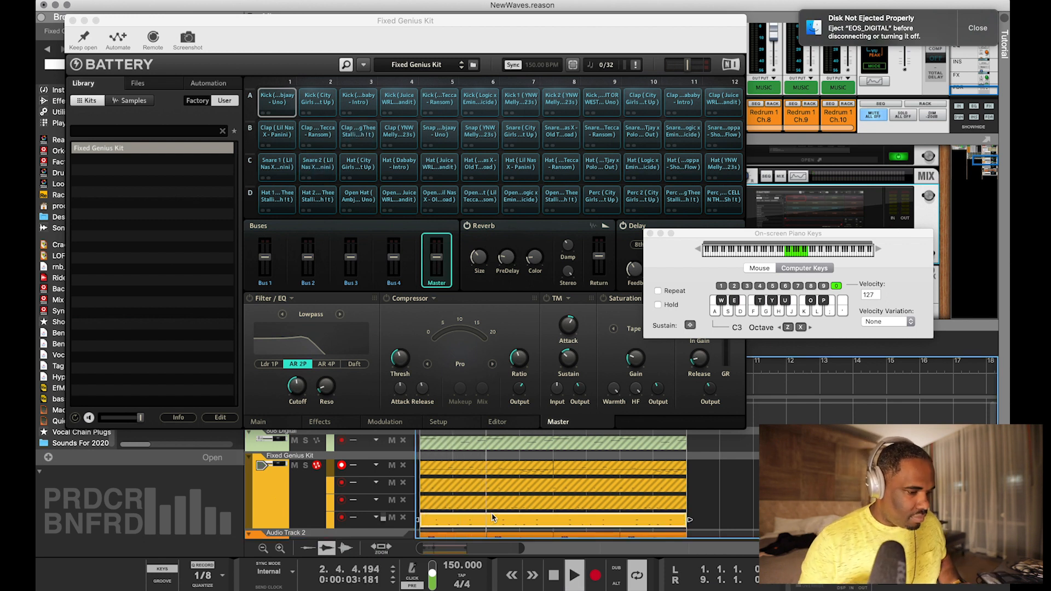
pyautogui.click(511, 505)
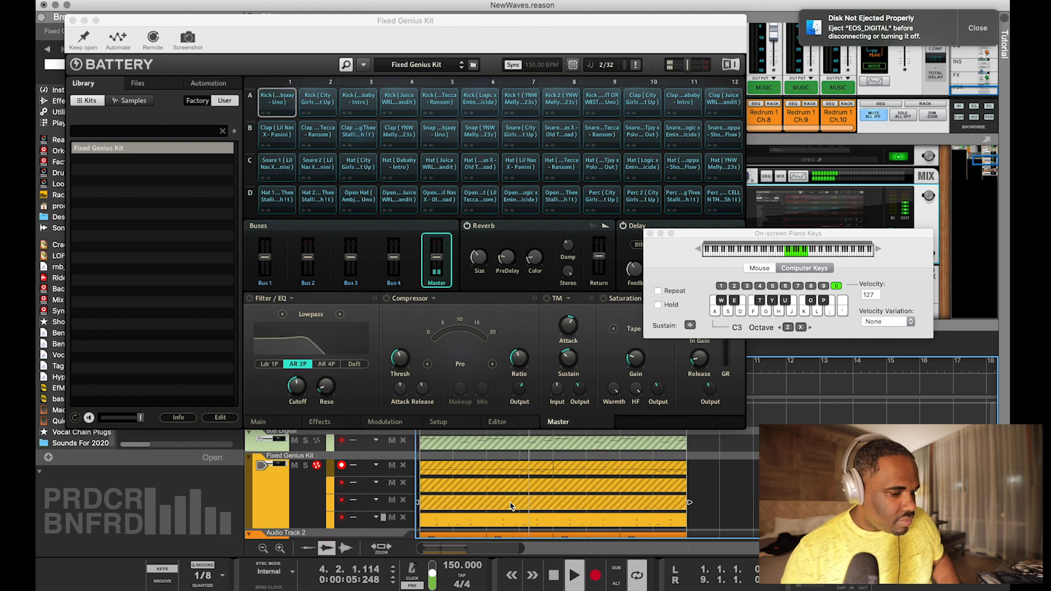
pyautogui.press('space')
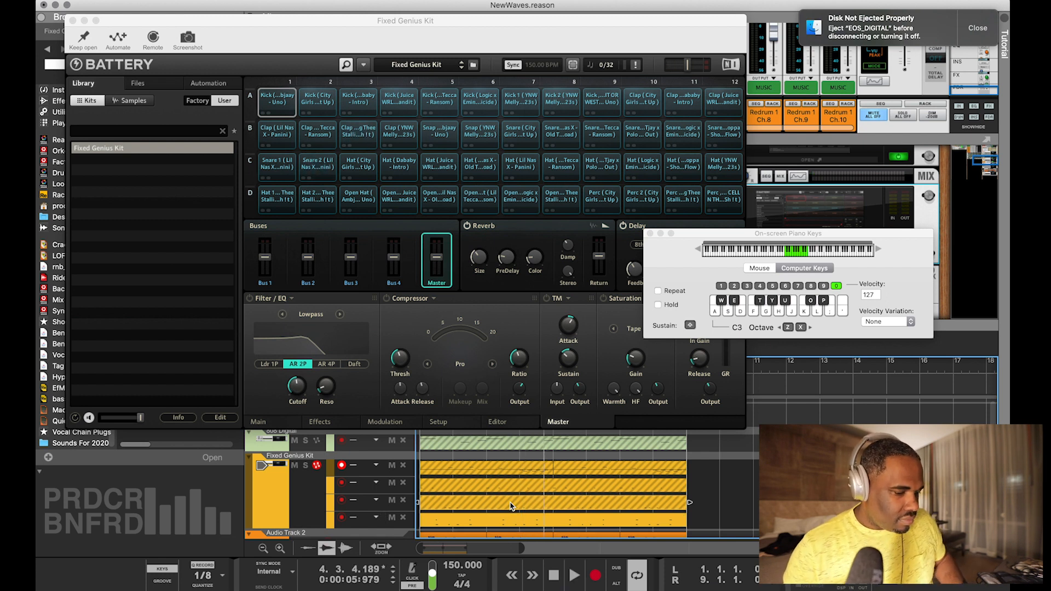
pyautogui.press('space')
pyautogui.press('m')
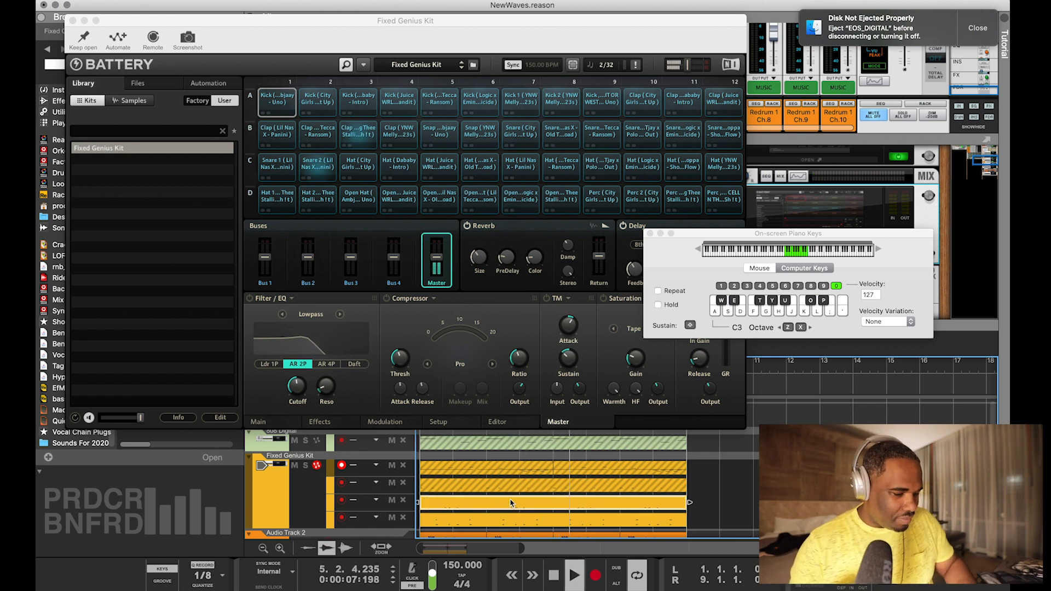
pyautogui.click(510, 490)
pyautogui.press('m')
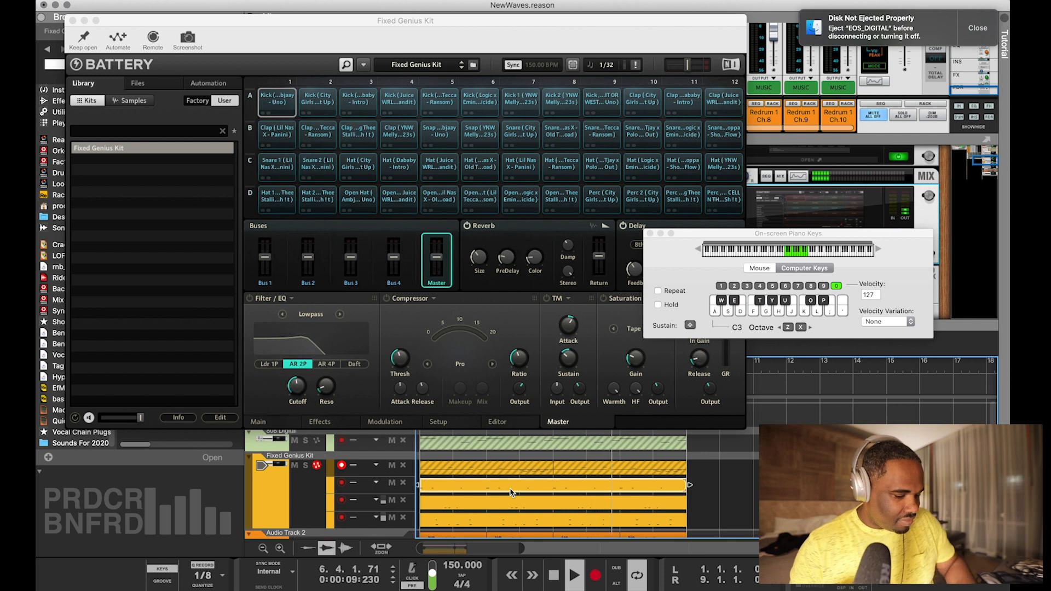
pyautogui.moveTo(709, 467); pyautogui.dragTo(422, 473)
pyautogui.press('m')
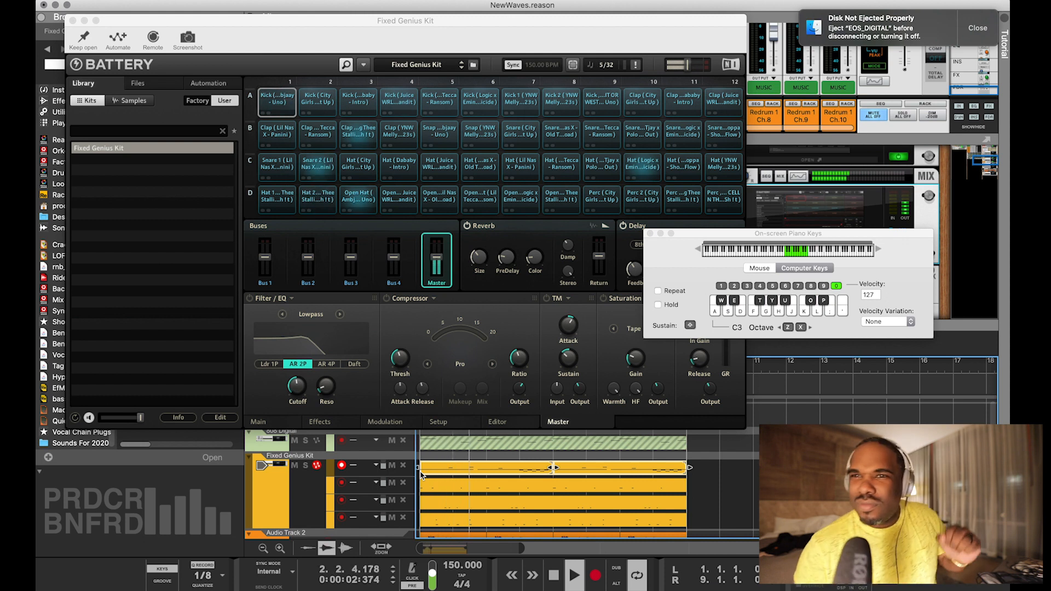
pyautogui.click(71, 21)
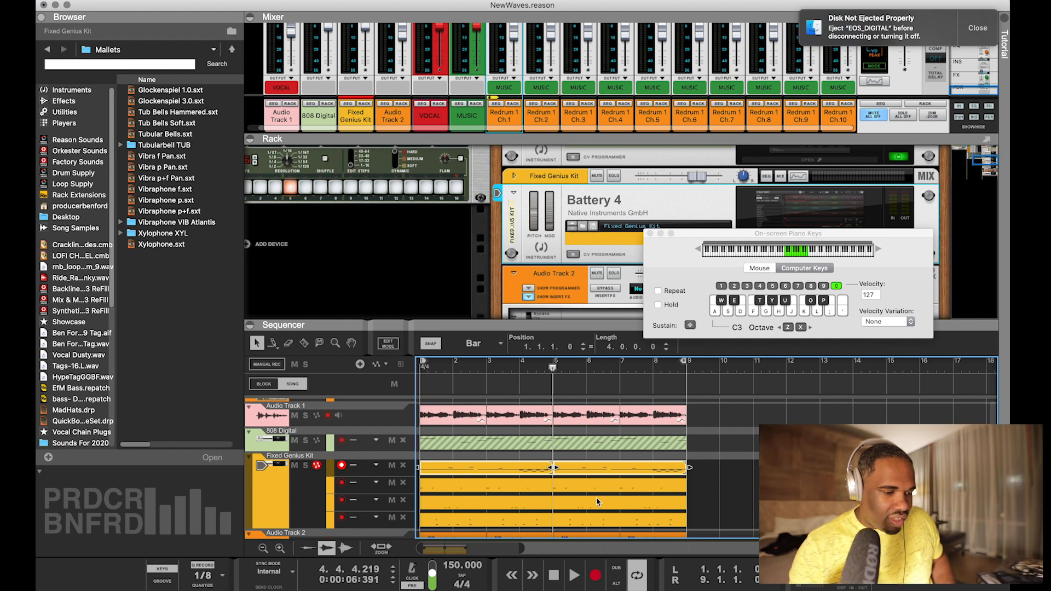
# Move the clips from the two lowest Fixed Genius Kit lanes onto the 808 Digital track at bar 9
pyautogui.moveTo(710, 511); pyautogui.dragTo(654, 512)
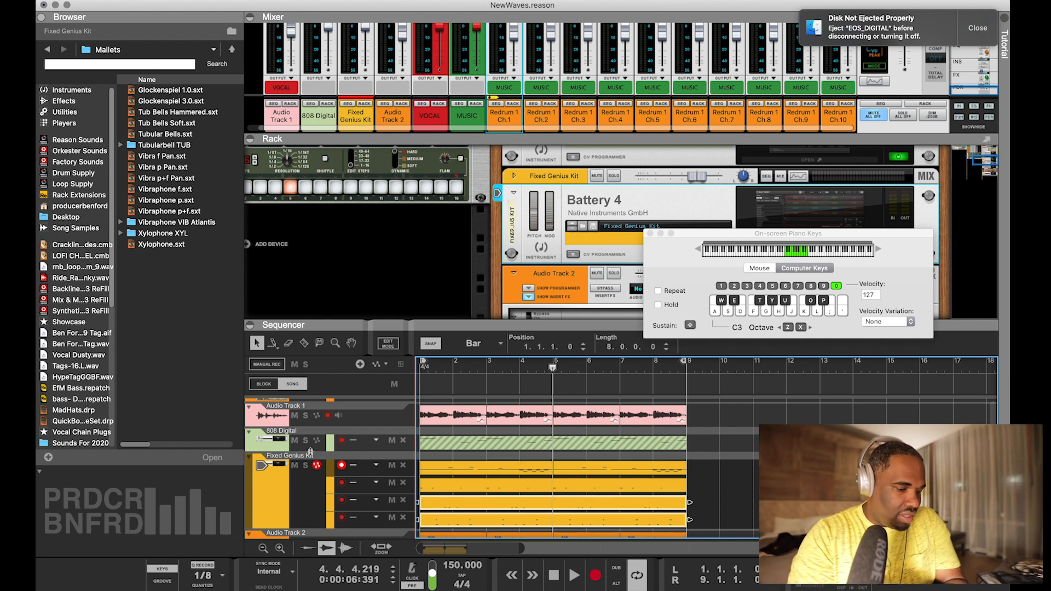
pyautogui.click(246, 440)
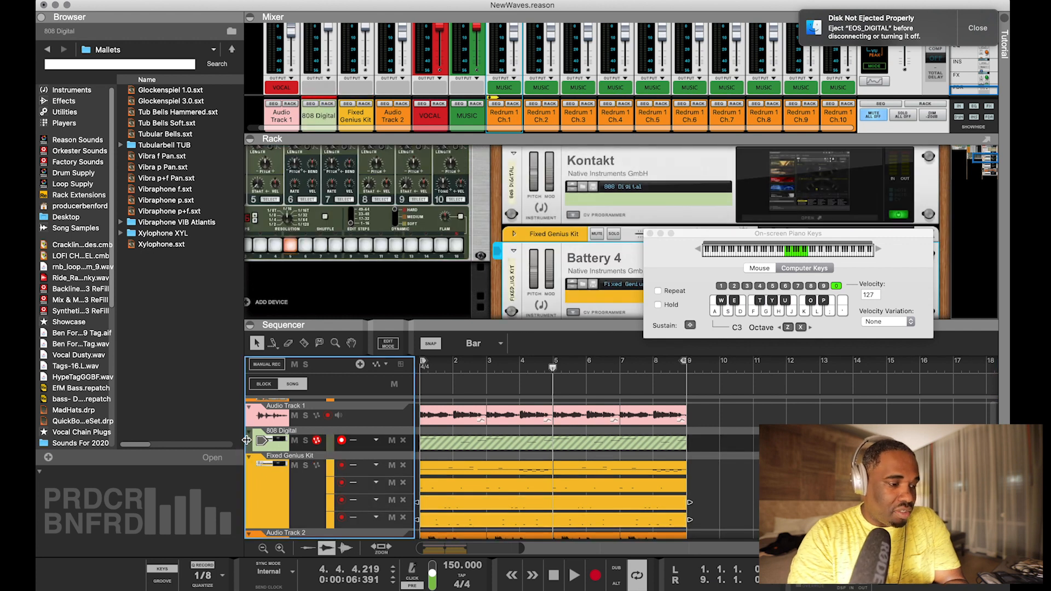
pyautogui.scroll(-3, 599, 485)
pyautogui.click(689, 457)
pyautogui.click(622, 474)
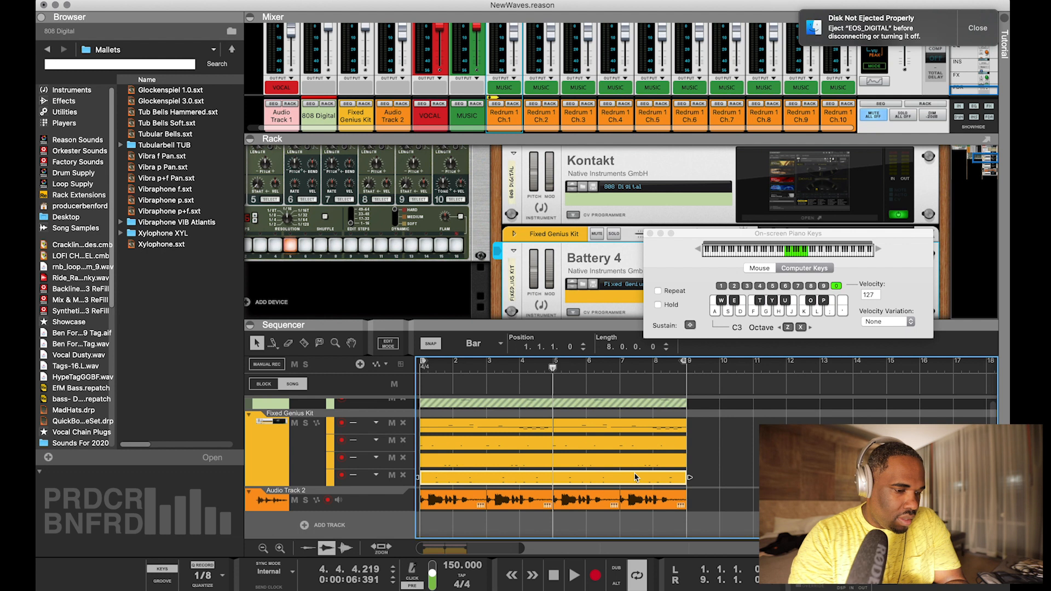
pyautogui.moveTo(633, 472); pyautogui.dragTo(900, 402)
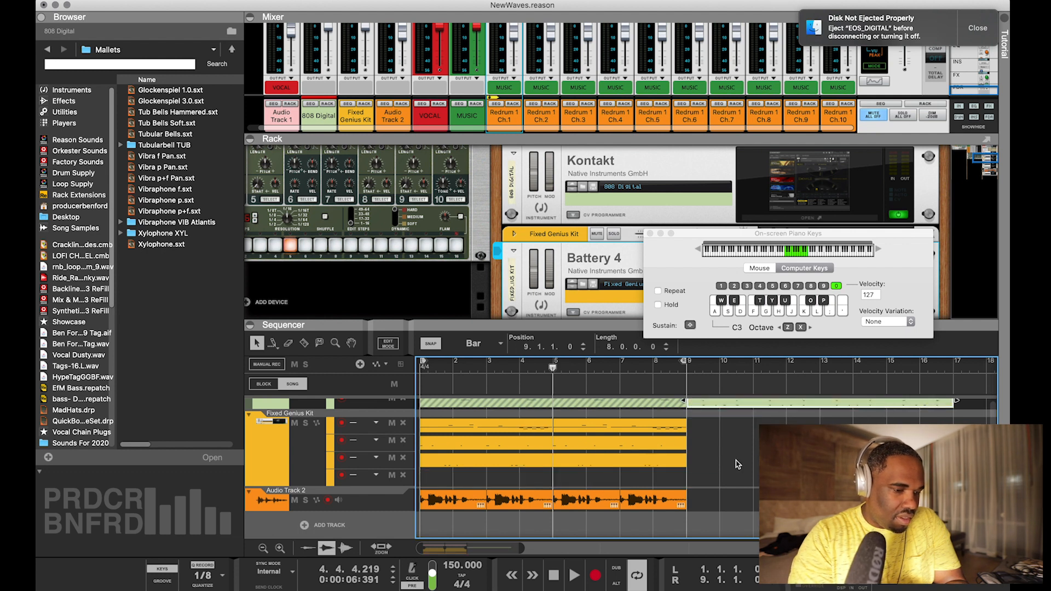
pyautogui.scroll(3, 692, 471)
pyautogui.moveTo(635, 502); pyautogui.dragTo(900, 442)
# Duplicate the two clips at bar 9 and put the copies back on the emptied Fixed Genius Kit lanes at bar 1
pyautogui.moveTo(968, 479); pyautogui.dragTo(908, 441)
pyautogui.press('super+c')
pyautogui.press('super+v')
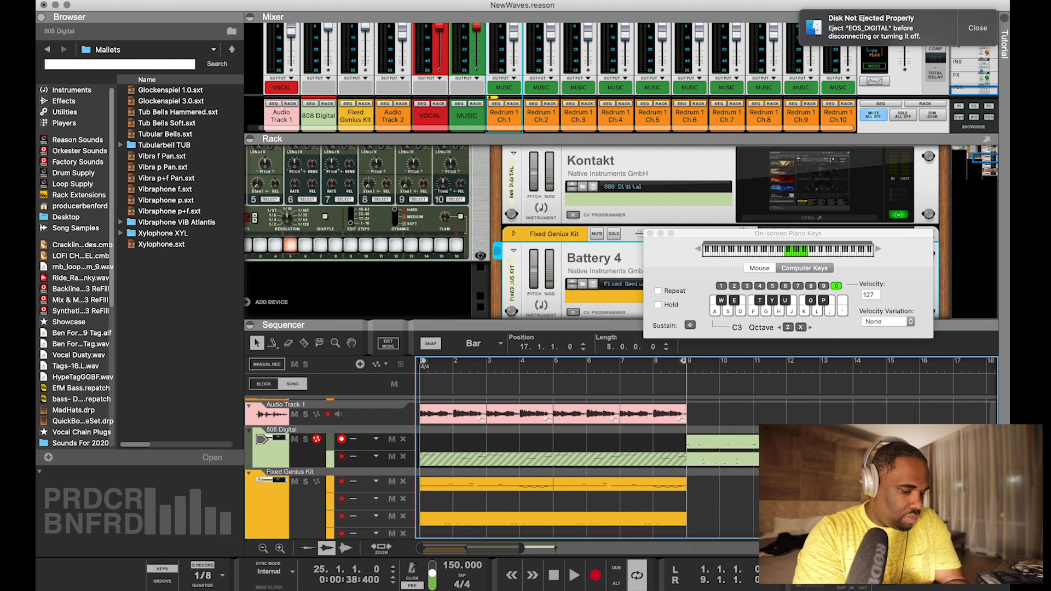
pyautogui.moveTo(959, 442); pyautogui.dragTo(444, 455)
pyautogui.click(734, 463)
pyautogui.moveTo(717, 492); pyautogui.dragTo(451, 491)
pyautogui.scroll(3, 553, 469)
pyautogui.moveTo(862, 423); pyautogui.dragTo(837, 456)
# Merge the note lanes on the 808 Digital track
pyautogui.click(139, 0)
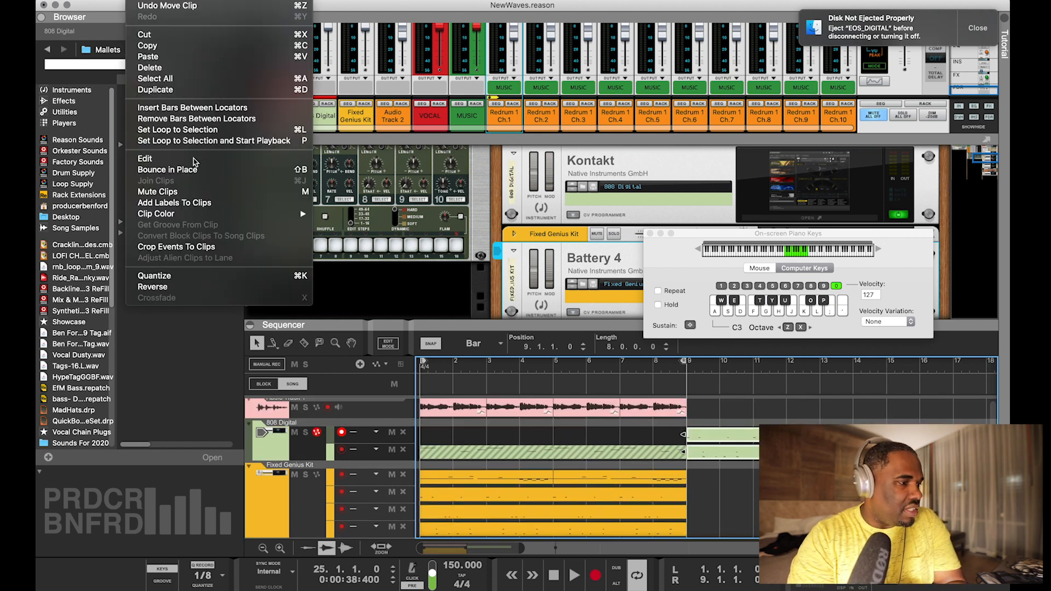
pyautogui.click(276, 443)
pyautogui.click(276, 444)
pyautogui.click(140, 0)
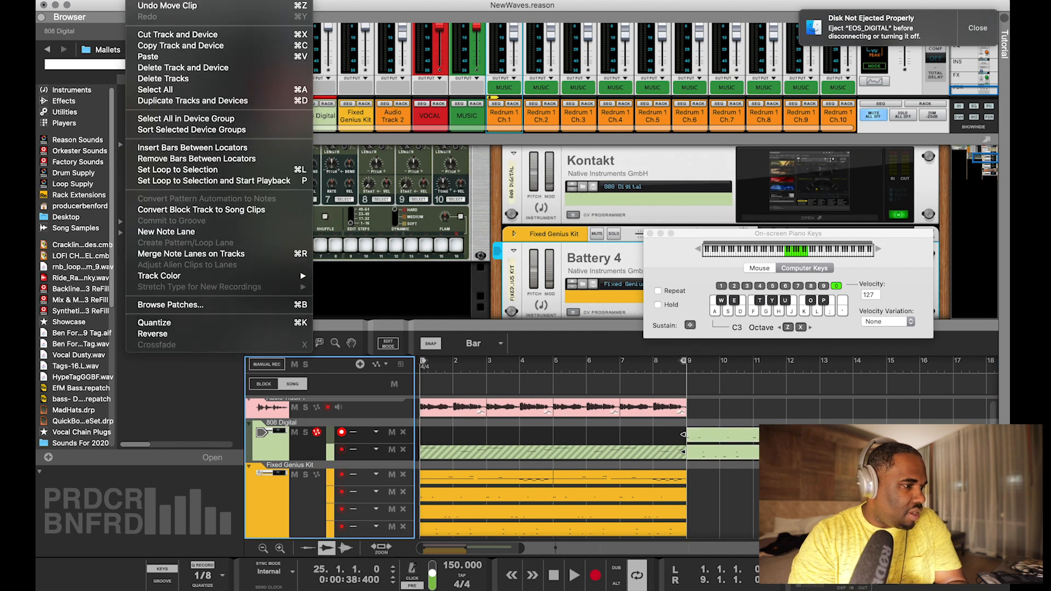
pyautogui.click(191, 253)
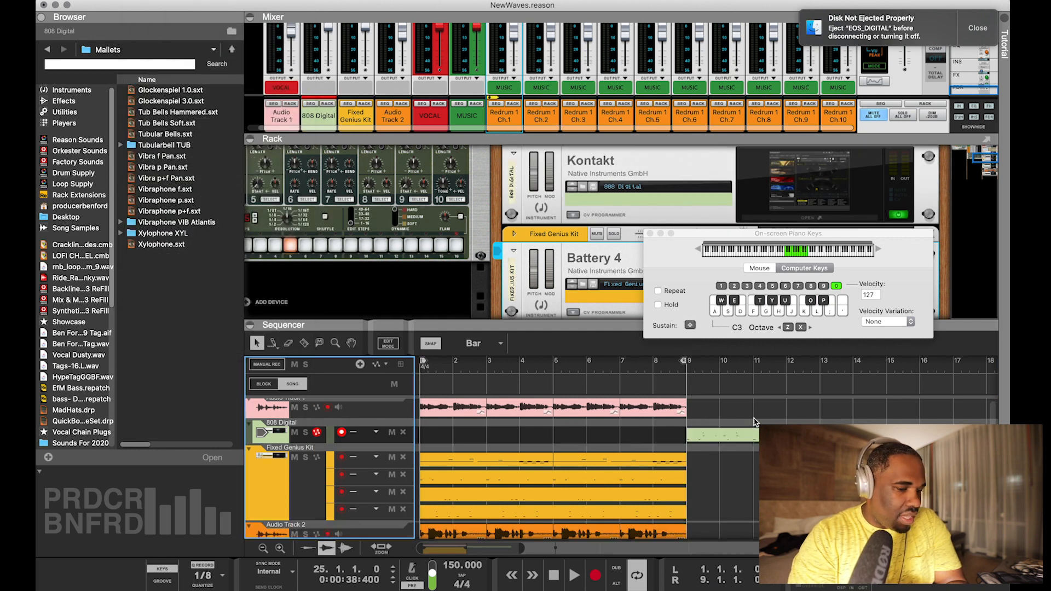
# Make the merged 808 Digital clip's notes side by side with a legato adjustment and inspect them in the note editor
pyautogui.press('F8')
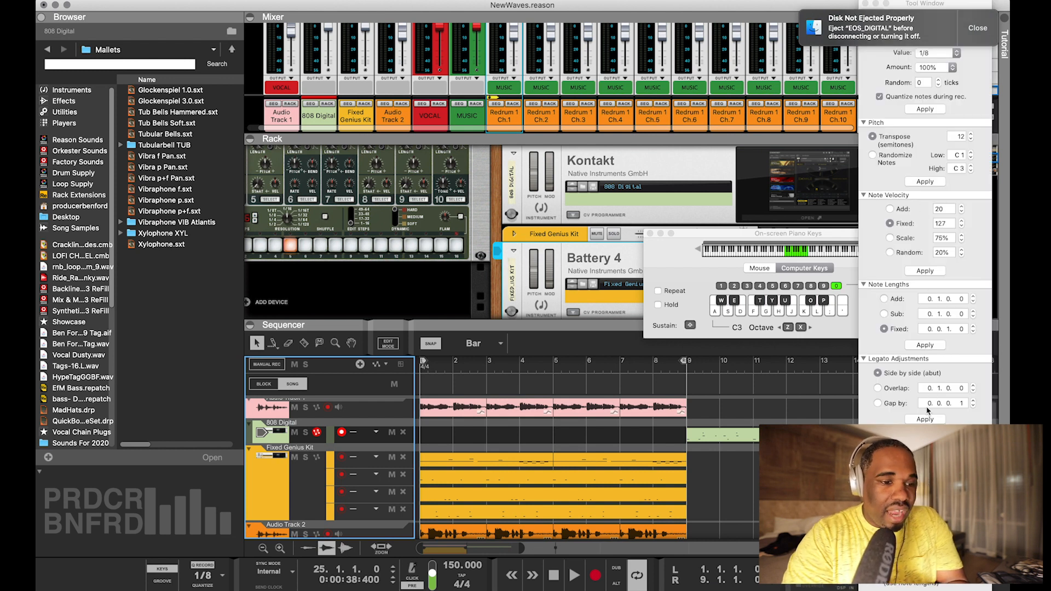
pyautogui.doubleClick(723, 434)
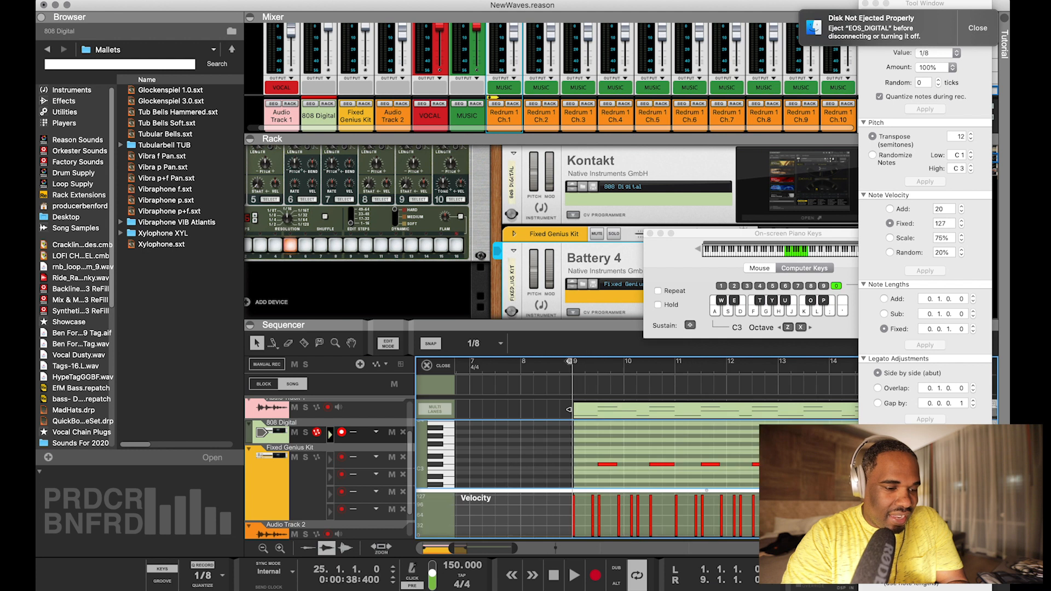
pyautogui.scroll(-5, 619, 436)
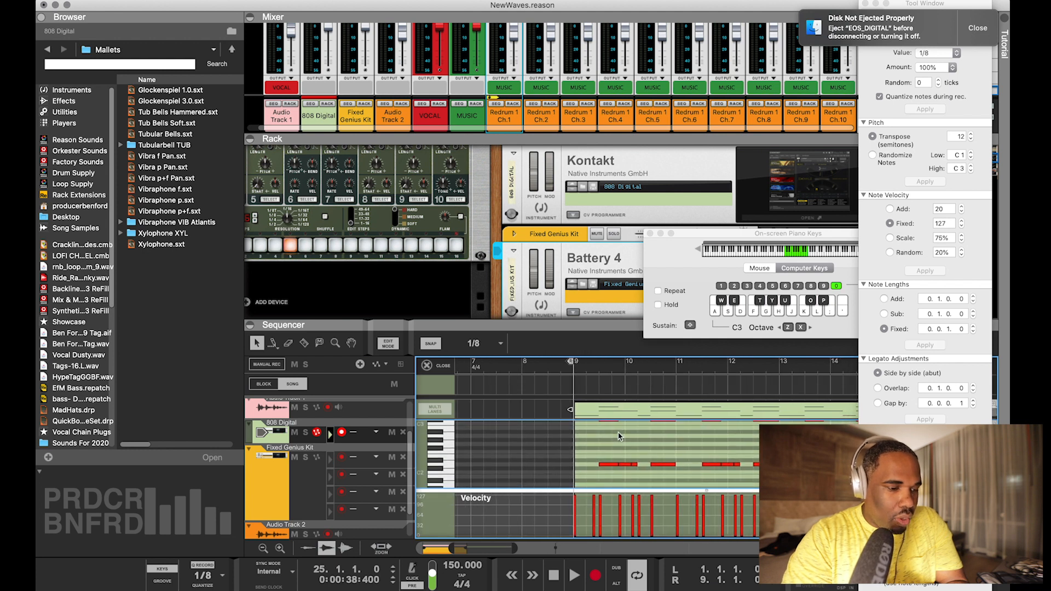
pyautogui.click(446, 365)
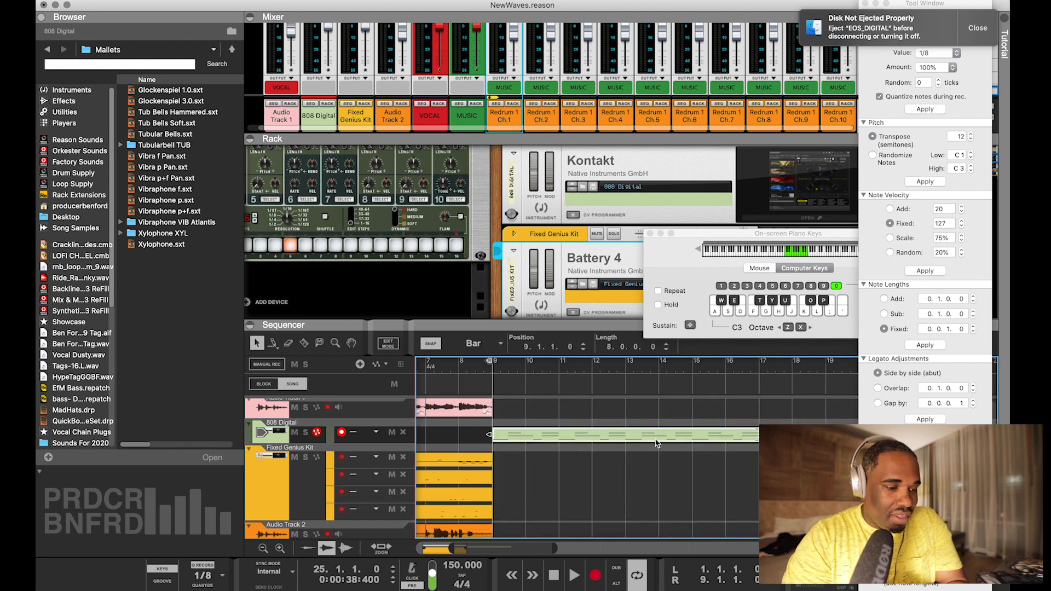
# Delete the merged 808 clip at bar 9, and undo back past the lane merge and the placement of clips at bar 9
pyautogui.press('Delete')
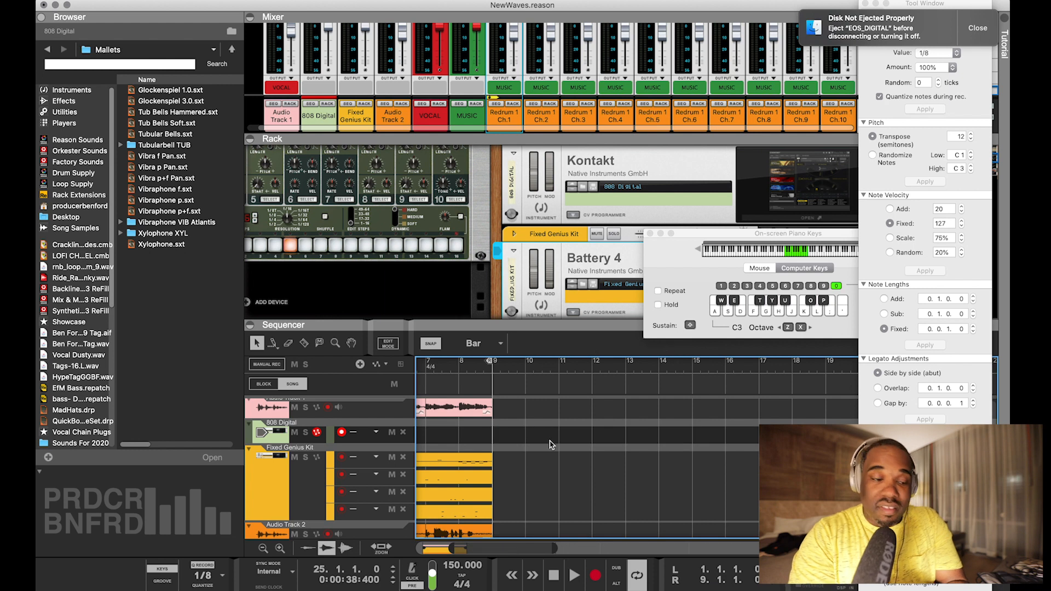
pyautogui.hscroll(-5, 550, 444)
pyautogui.press('super+z')
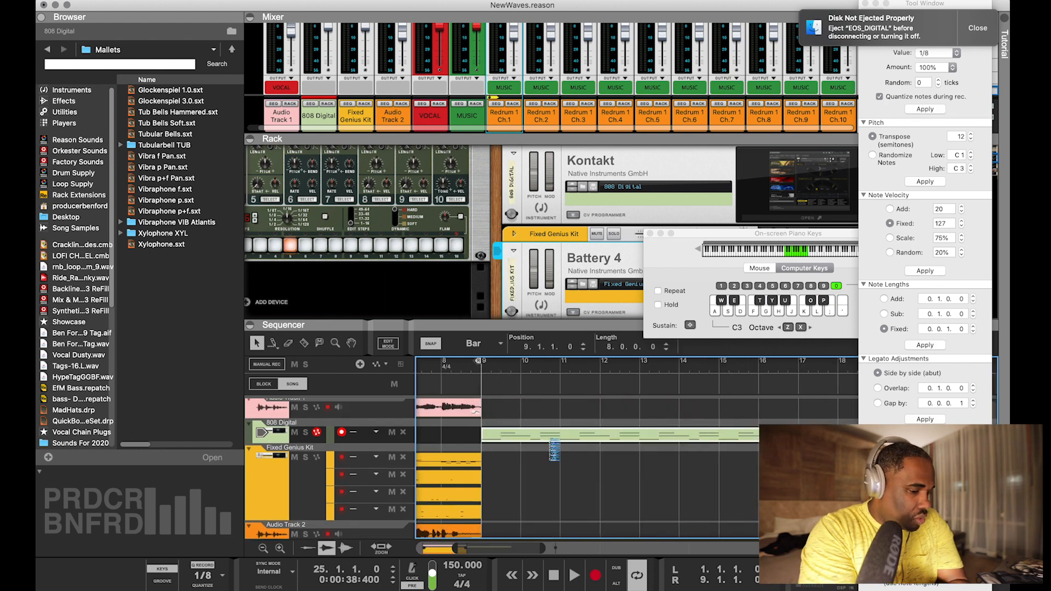
pyautogui.press('super+z')
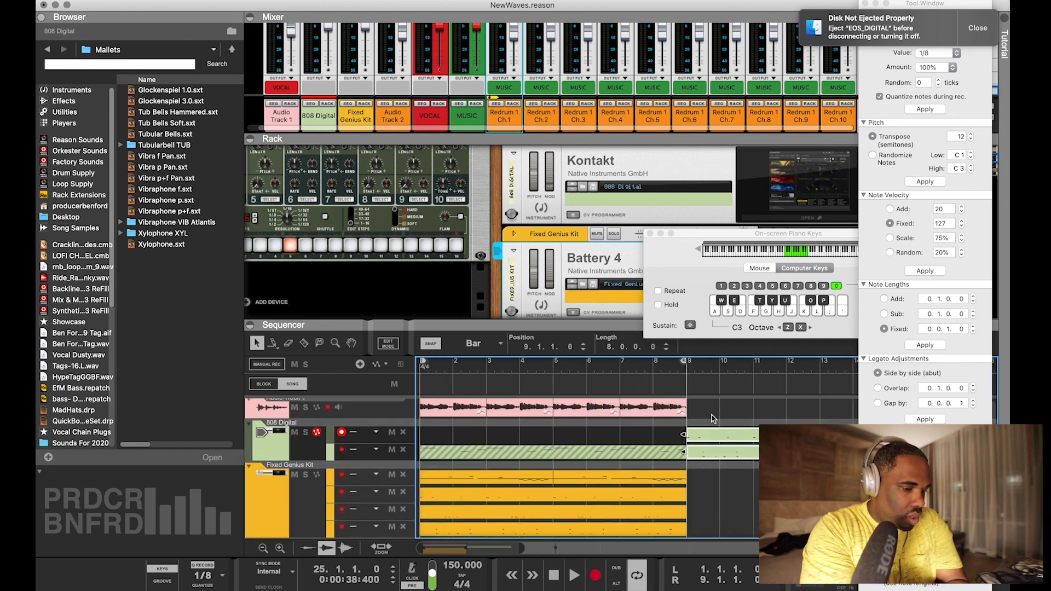
pyautogui.press('super+z')
pyautogui.press('super+z')
pyautogui.press('super+z')
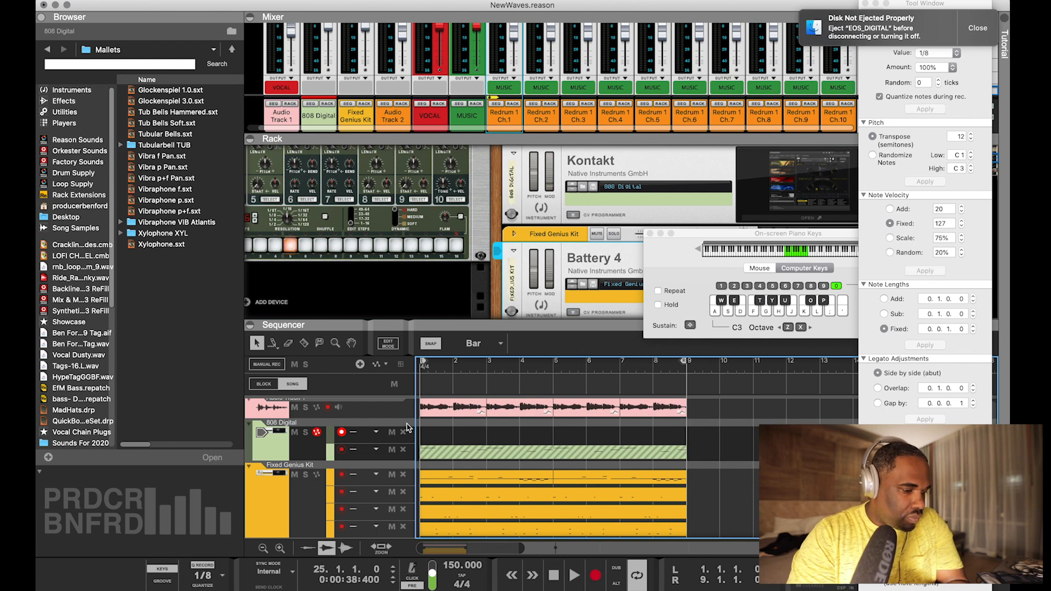
# Delete the empty upper note lane of the 808 Digital track and unmute the remaining clip at bar 1
pyautogui.click(403, 432)
pyautogui.press('super+z')
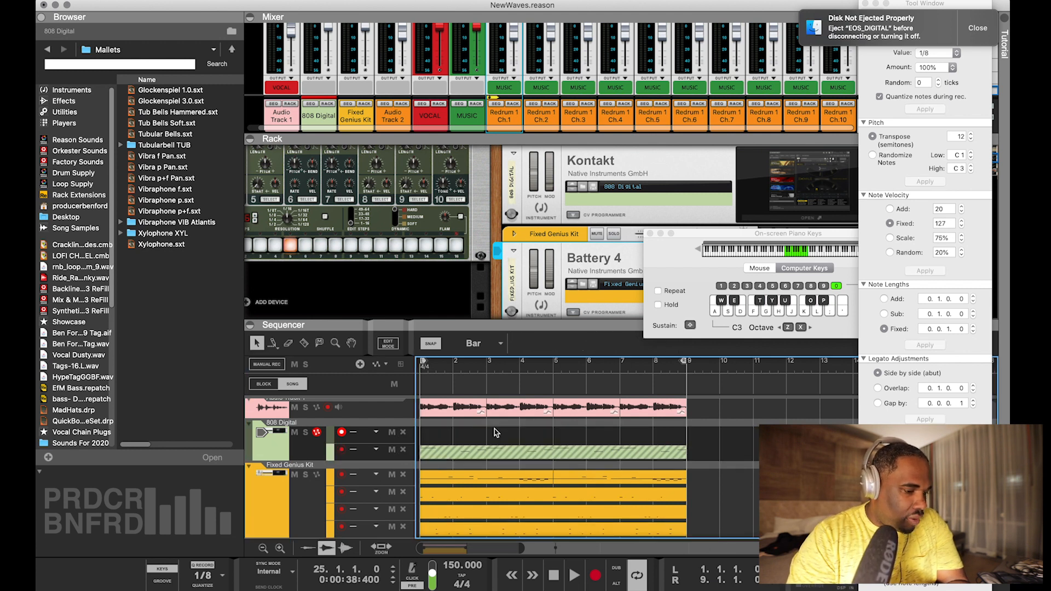
pyautogui.press('super+shift+z')
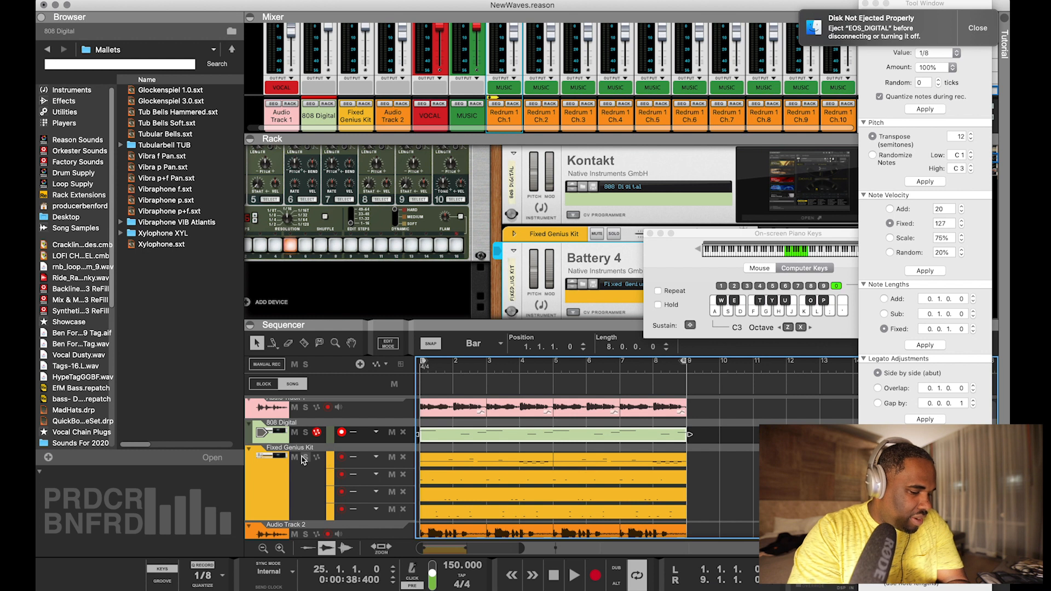
# View the 808 Digital instrument in Kontakt and close it, and play the 808 Digital and Fixed Genius Kit tracks soloed
pyautogui.click(799, 217)
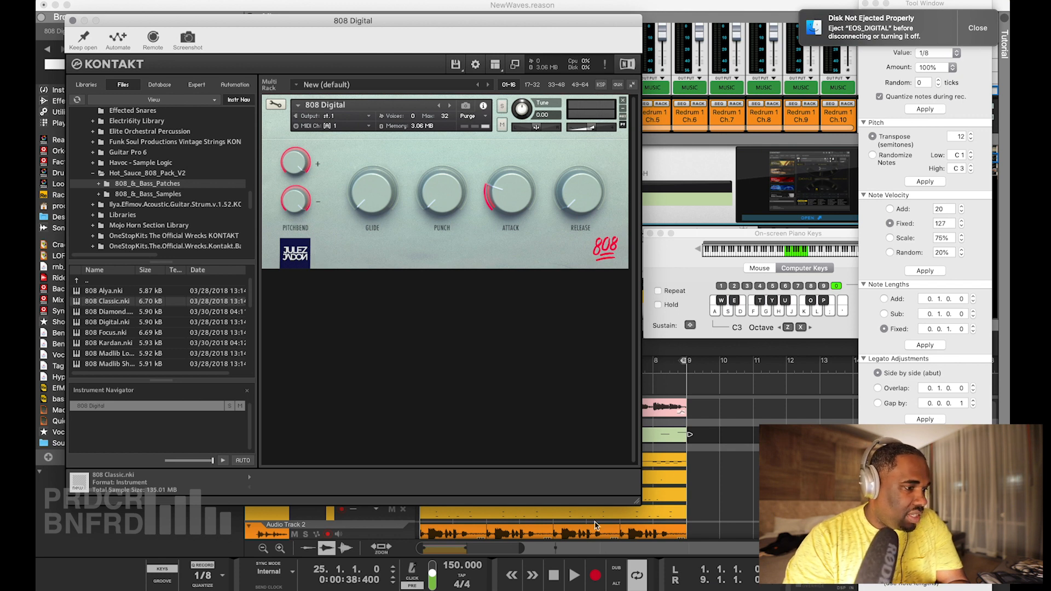
pyautogui.click(73, 21)
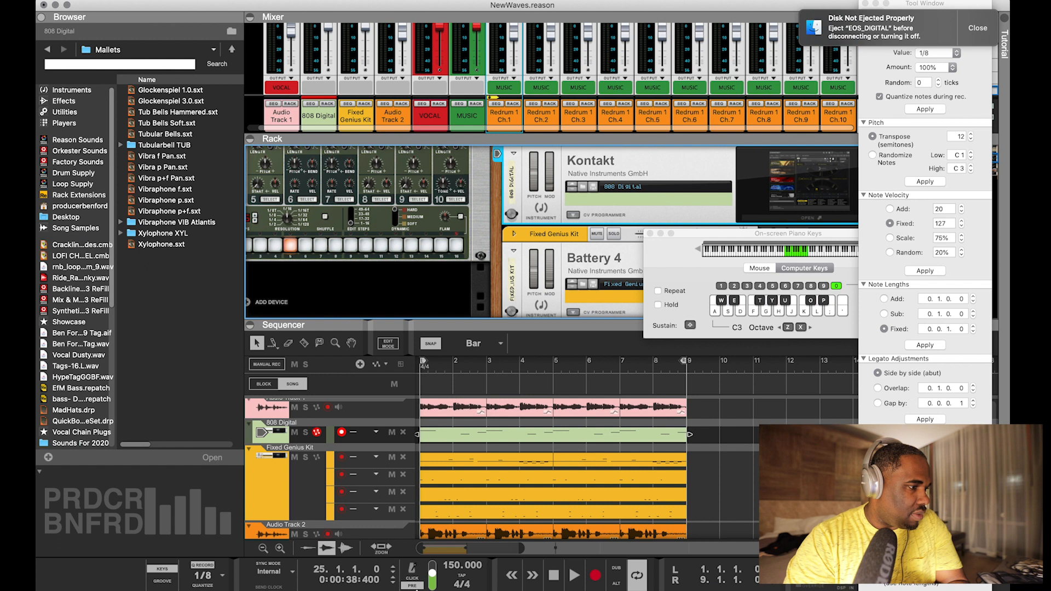
pyautogui.click(305, 432)
pyautogui.press('space')
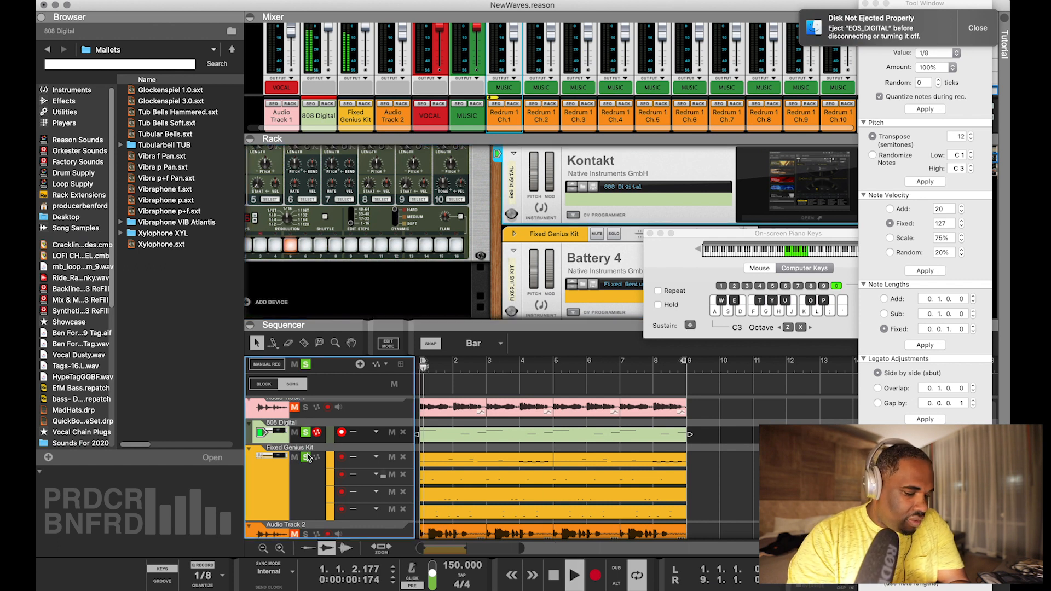